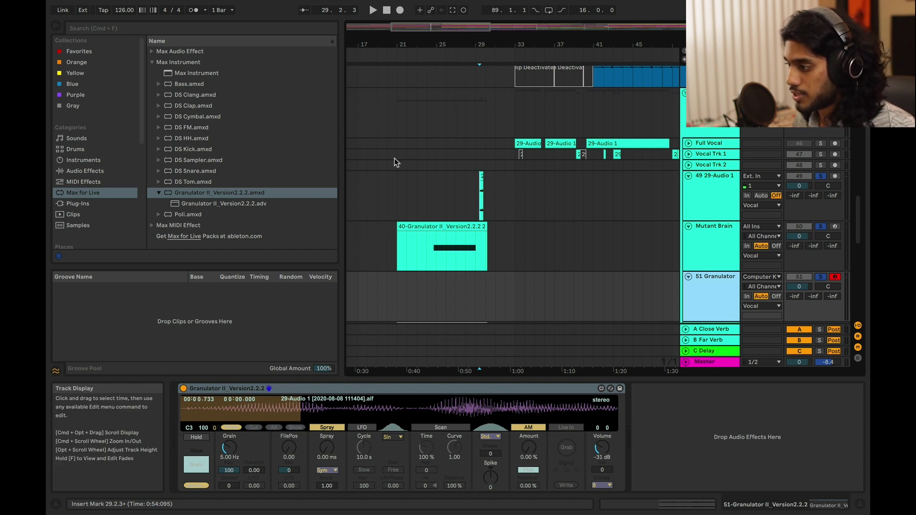
Audition the short audio clip on the 49 29-Audio 1 track, starting playback just before the clip near bar 29.
left_click(474, 210)
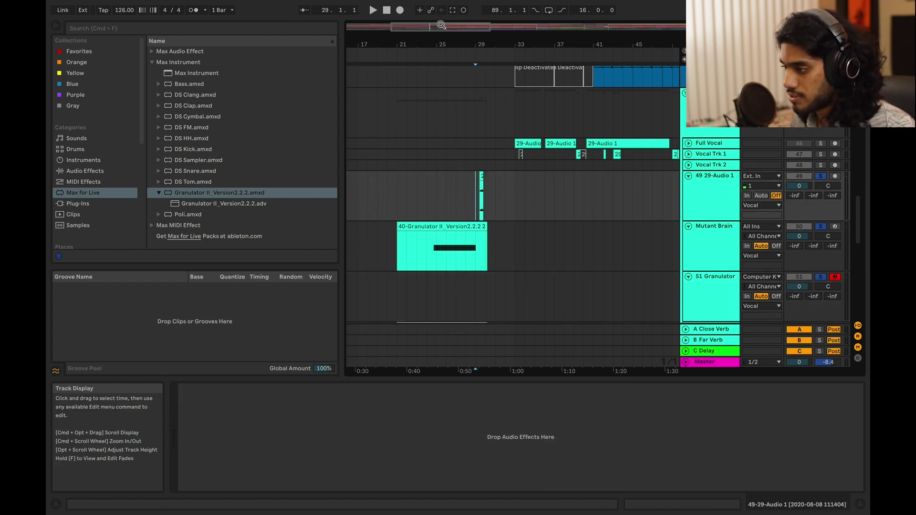
left_click_drag(441, 25, 431, 48)
left_click(460, 215)
key("space")
key("space")
left_click(397, 193)
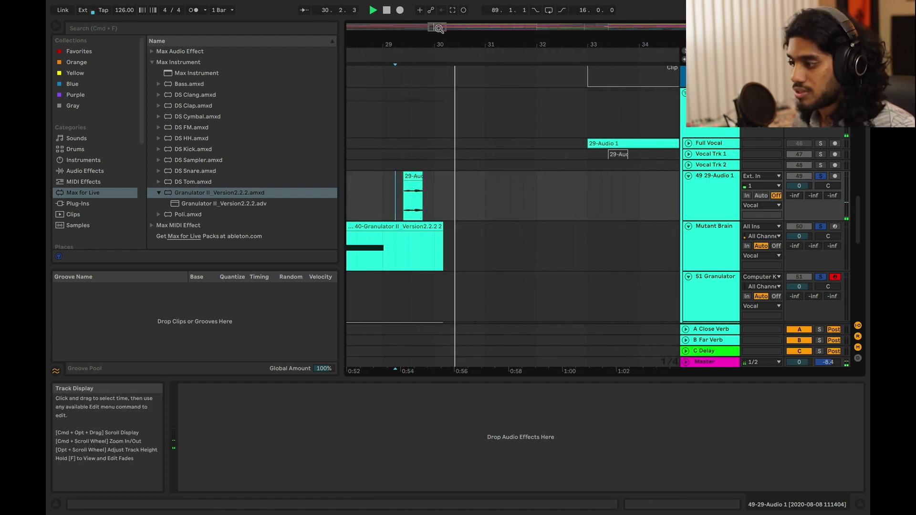
key("space")
Play the Granulator clip on the Mutant Brain track from bar 24 through the end of its note.
left_click_drag(440, 26, 436, 172)
key("space")
left_click(474, 262)
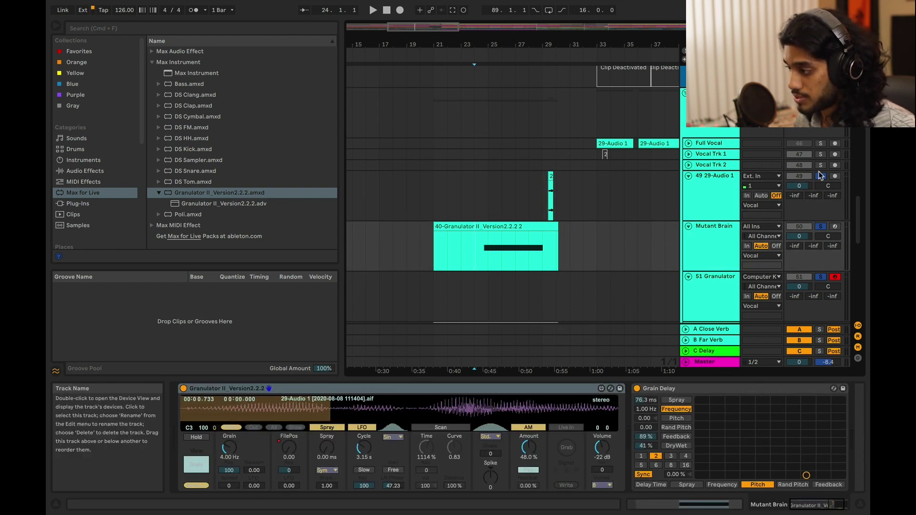
key("space")
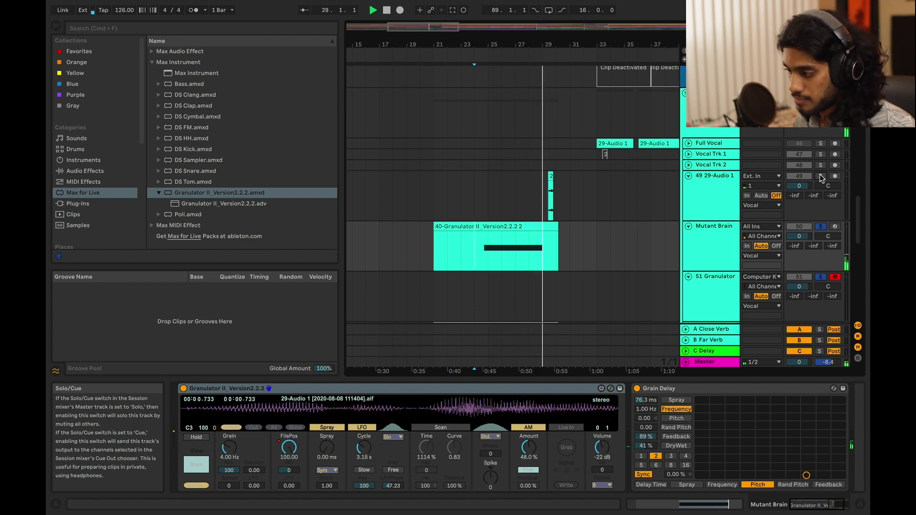
key("space")
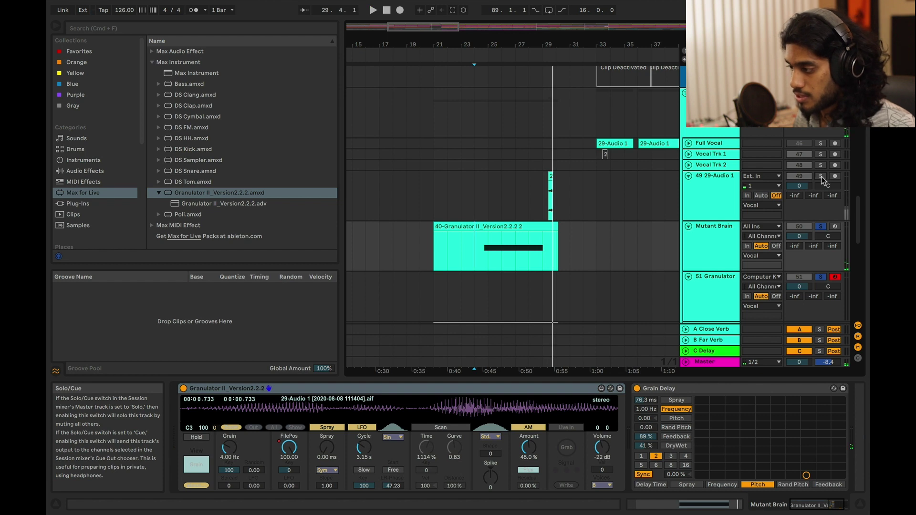
Select the Granulator II device on the 51 Granulator track and audition a note with it.
scroll(802, 267, "down", 1)
left_click(716, 276)
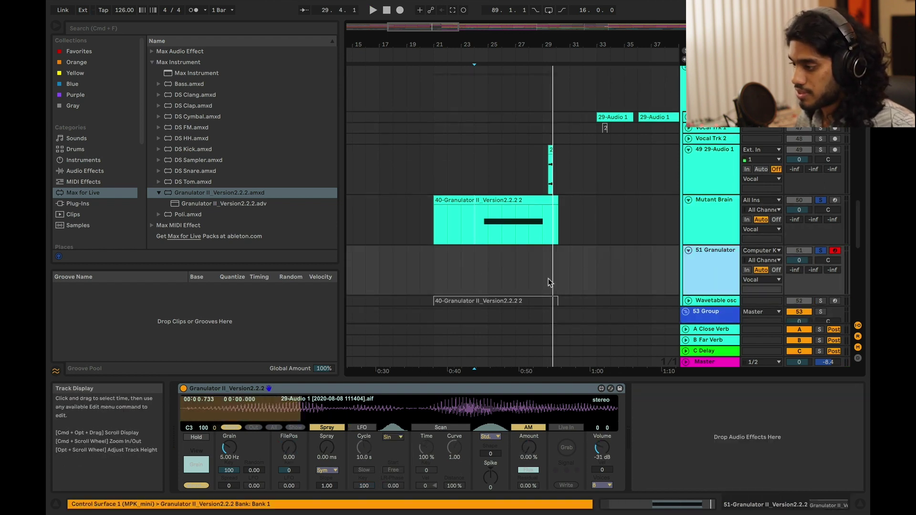
left_click(256, 388)
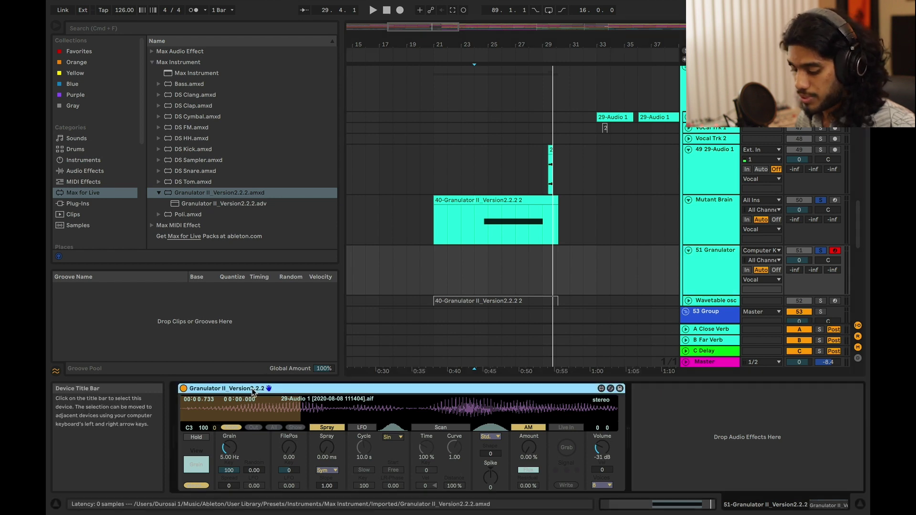
key("a")
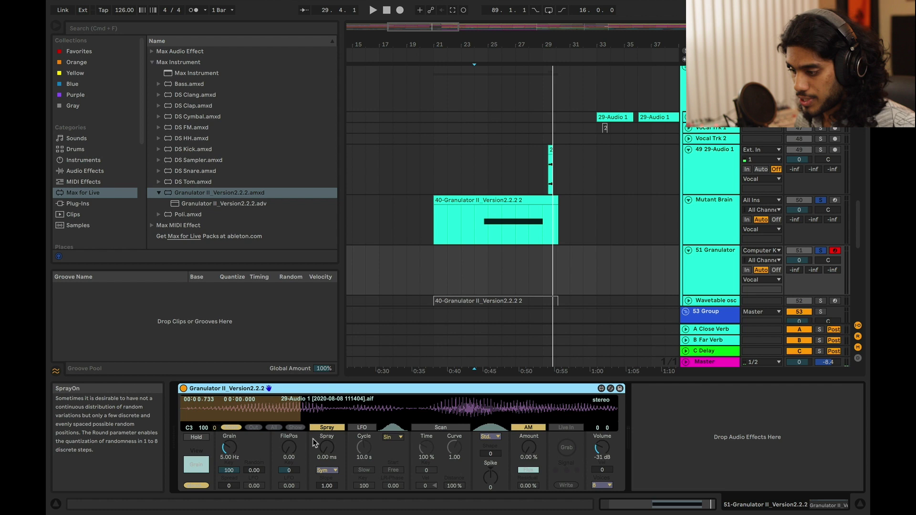
Lower Granulator's Grain frequency to 3.72 Hz while auditioning notes, keeping FilePos at 0.
mouse_move(230, 448)
left_mouse_down()
mouse_move(229, 463)
mouse_move(230, 452)
left_mouse_up()
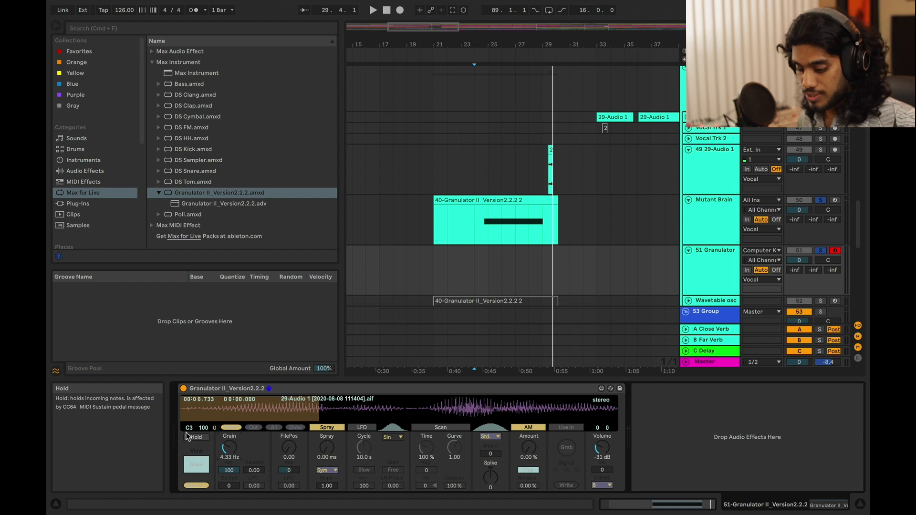
key("a")
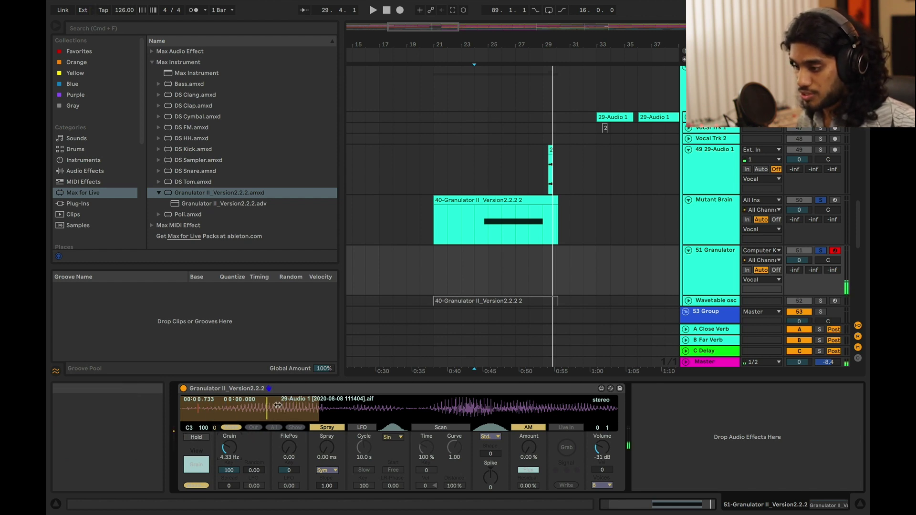
mouse_move(230, 449)
left_mouse_down()
mouse_move(229, 416)
mouse_move(230, 444)
left_mouse_up()
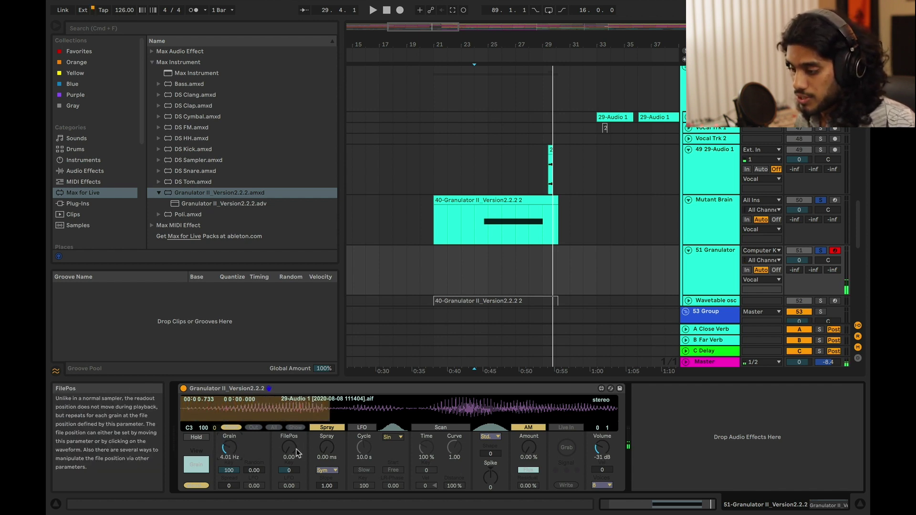
mouse_move(289, 447)
left_mouse_down()
mouse_move(289, 435)
mouse_move(289, 449)
left_mouse_up()
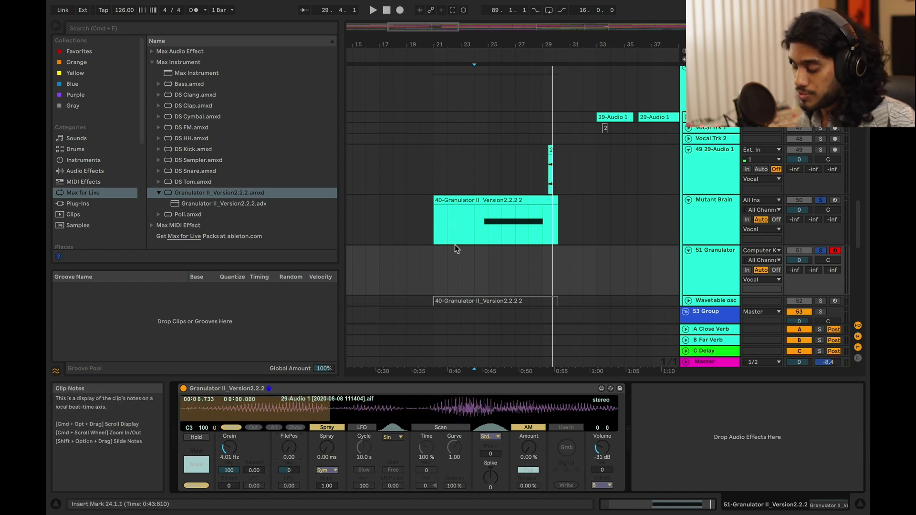
left_click_drag(229, 448, 229, 451)
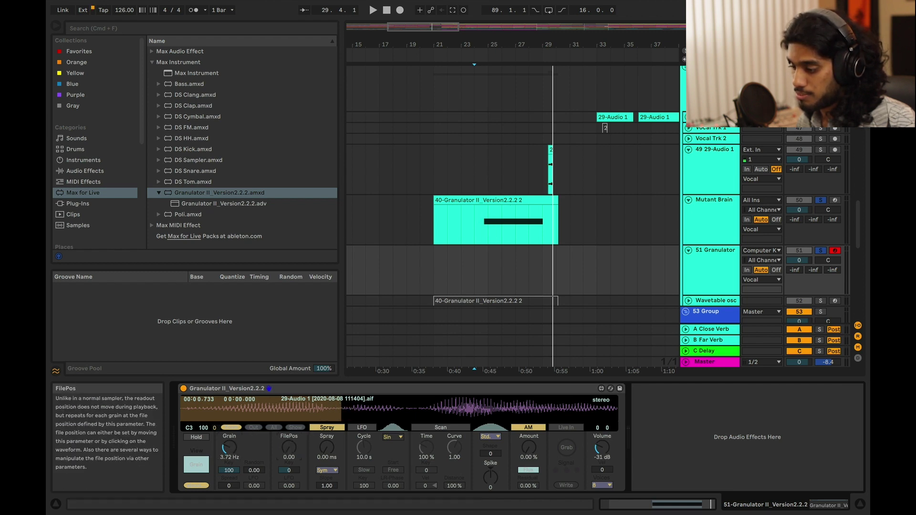
Try different FilePos and Spray amounts, ending with Spray reset to 0 ms and FilePos at 27.41.
left_click_drag(288, 448, 289, 395)
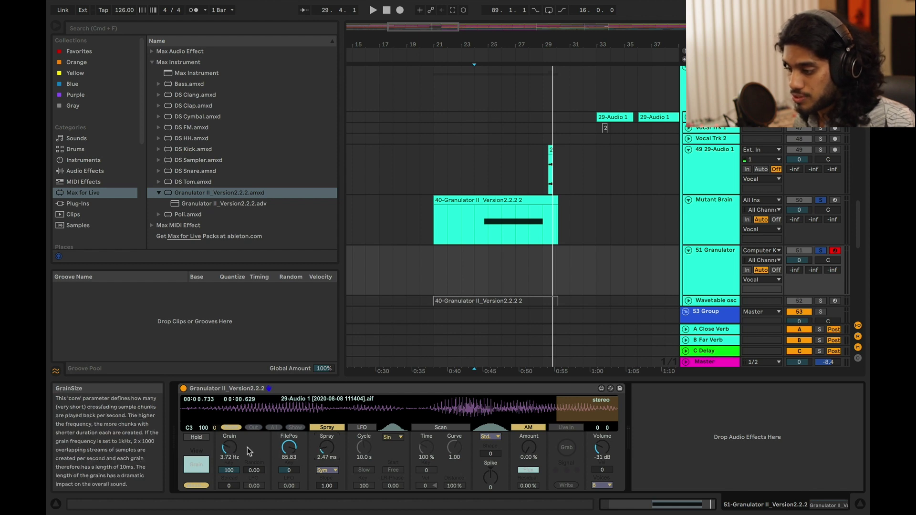
left_click_drag(286, 448, 327, 434)
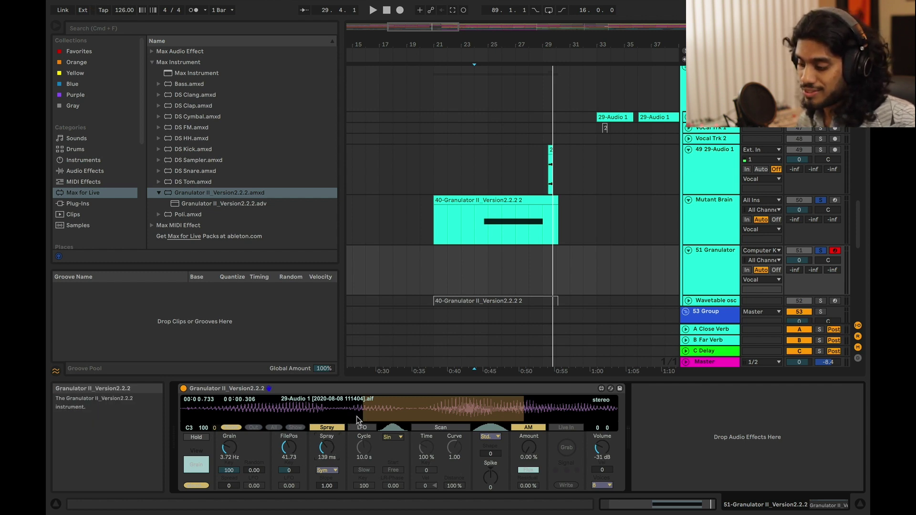
double_click(327, 449)
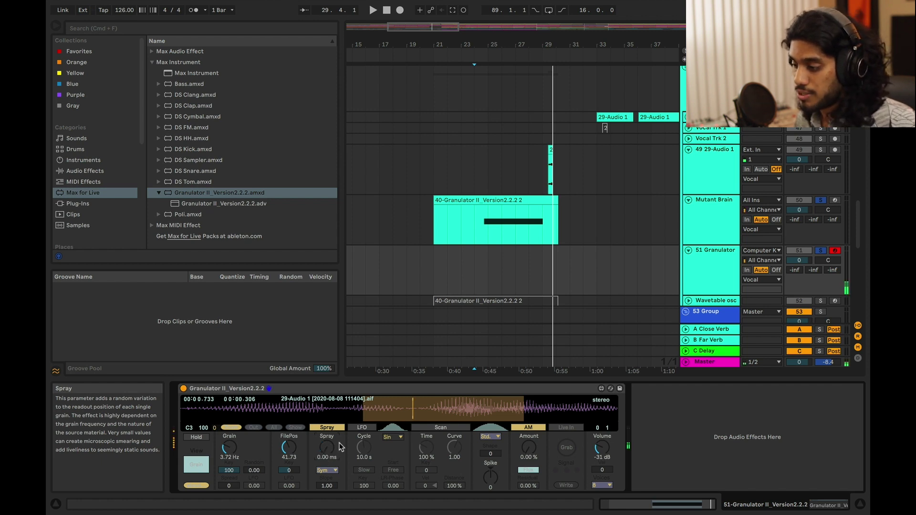
left_click(302, 403)
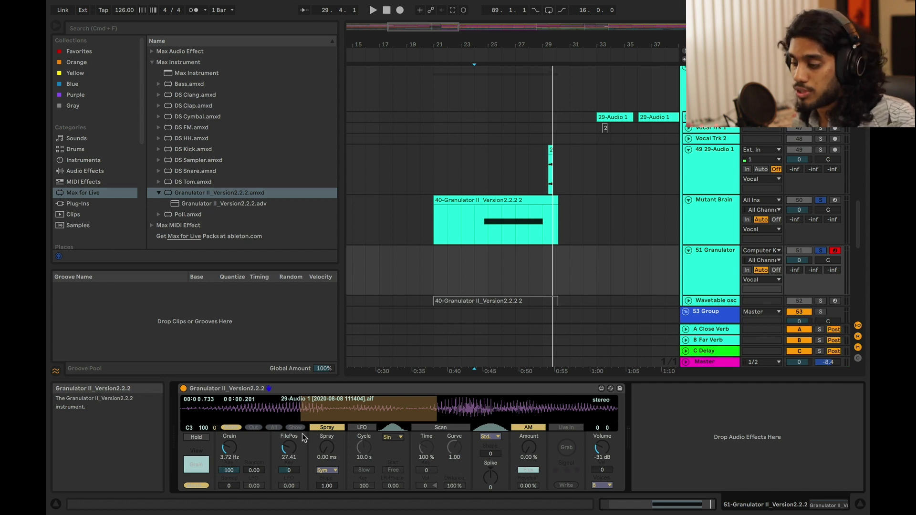
Set Granulator's Spray to 89.0 ms and move the file position back to 0.35 while auditioning a note.
left_click_drag(328, 446, 327, 438)
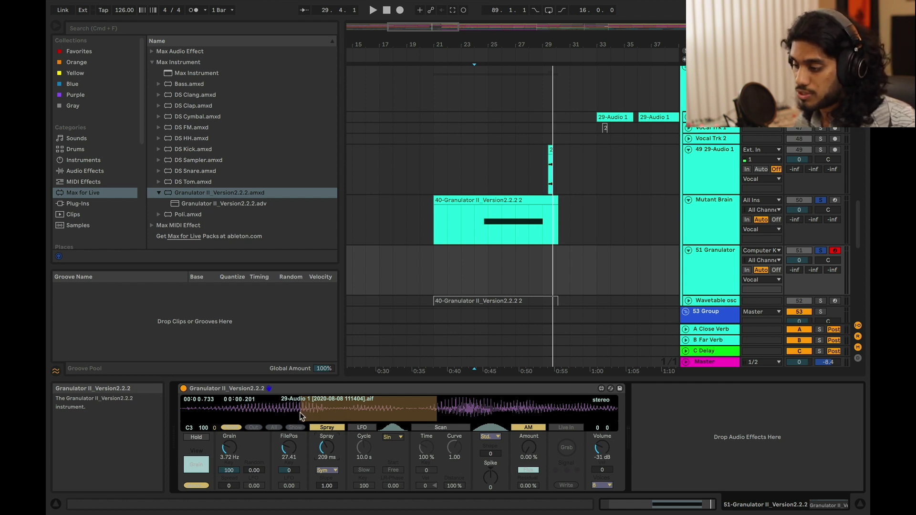
key("a")
left_click_drag(304, 406, 294, 413)
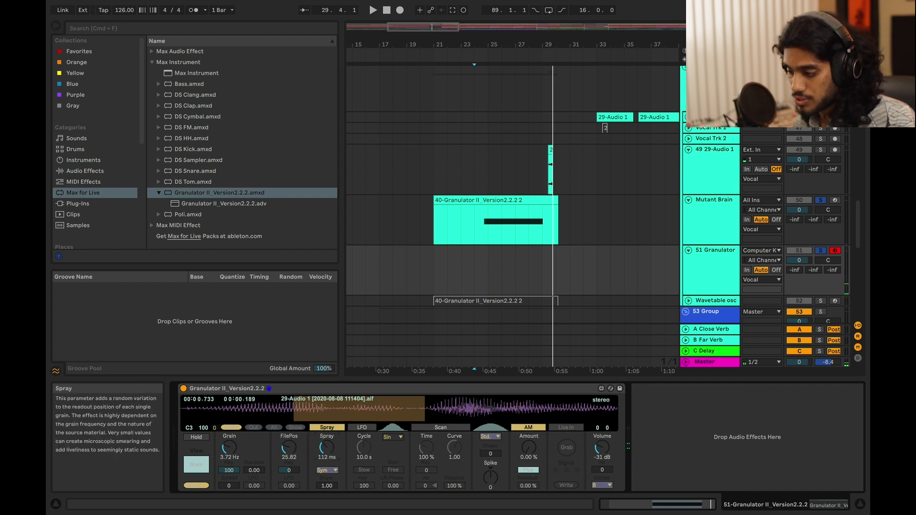
left_click_drag(327, 448, 327, 451)
left_click_drag(295, 410, 193, 412)
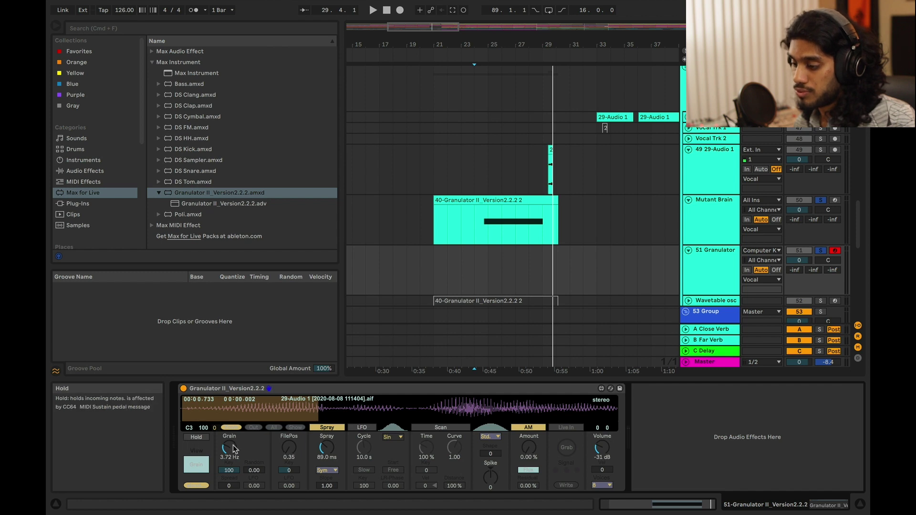
Audition a note, raise the Grain frequency to 6.14 Hz and set FilePos to 60.19.
key("a")
left_click_drag(229, 447, 229, 444)
mouse_move(291, 448)
left_mouse_down()
mouse_move(289, 353)
mouse_move(292, 457)
left_mouse_up()
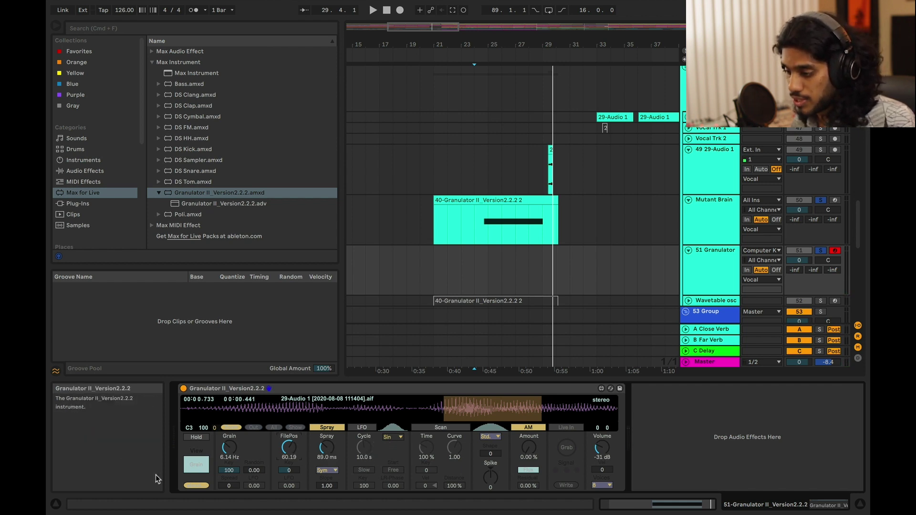
In Granulator's Filter view, set the amp envelope's Attack to 3.37 s.
left_click(197, 464)
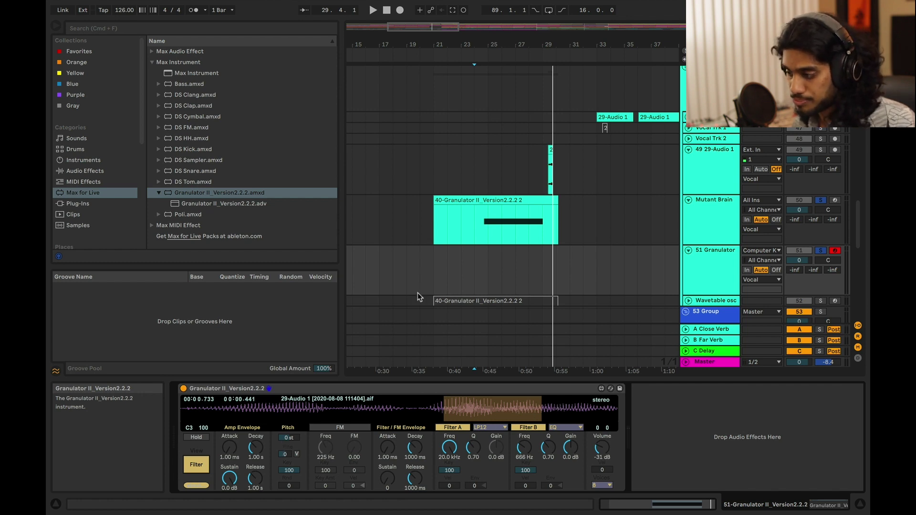
left_click_drag(230, 448, 229, 440)
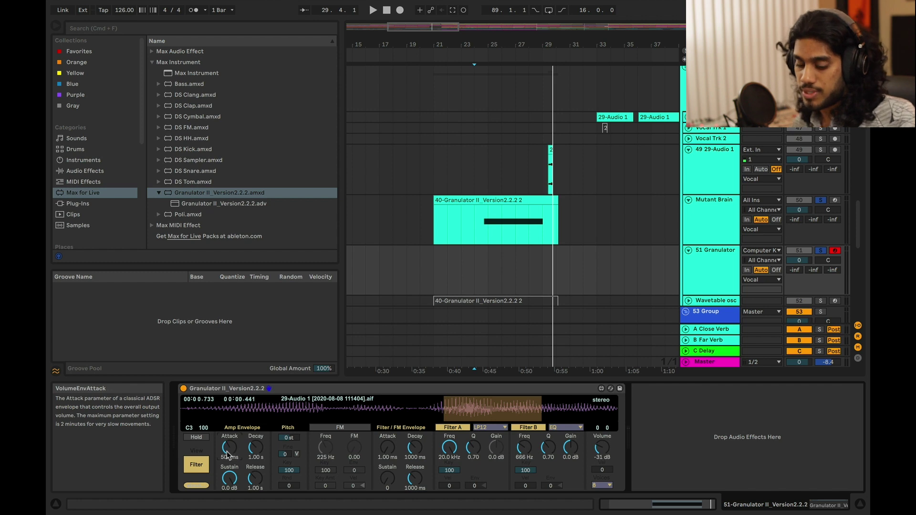
left_click_drag(230, 458, 229, 449)
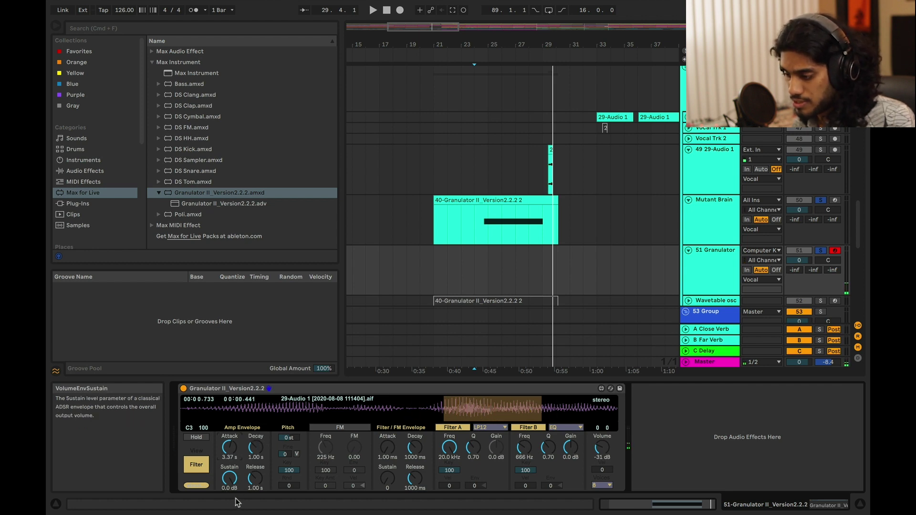
Enable FM in Granulator and set its frequency to 4.51 Hz and its amount to 15.26.
left_click(327, 427)
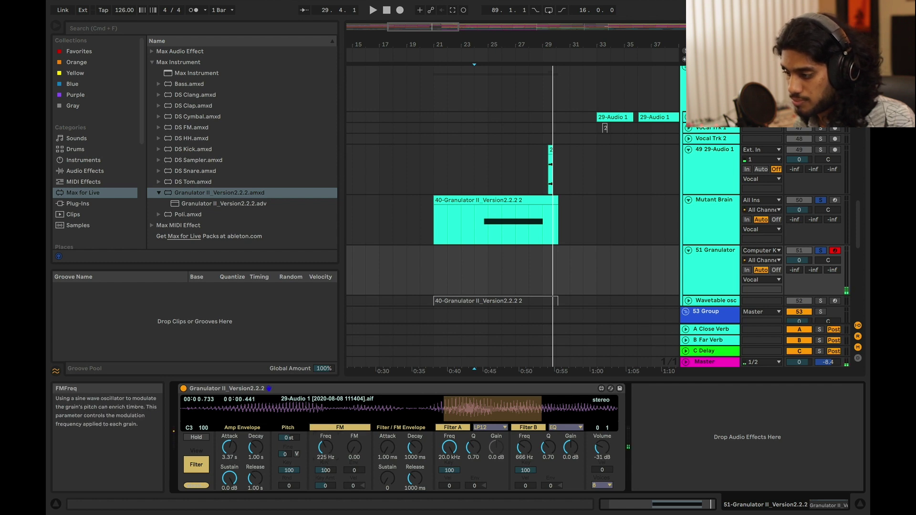
left_click_drag(354, 448, 355, 420)
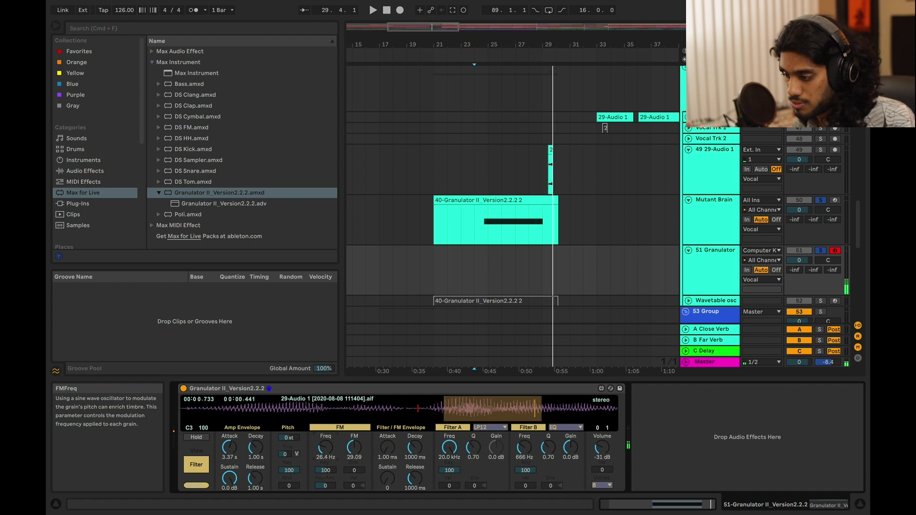
left_click_drag(325, 448, 326, 459)
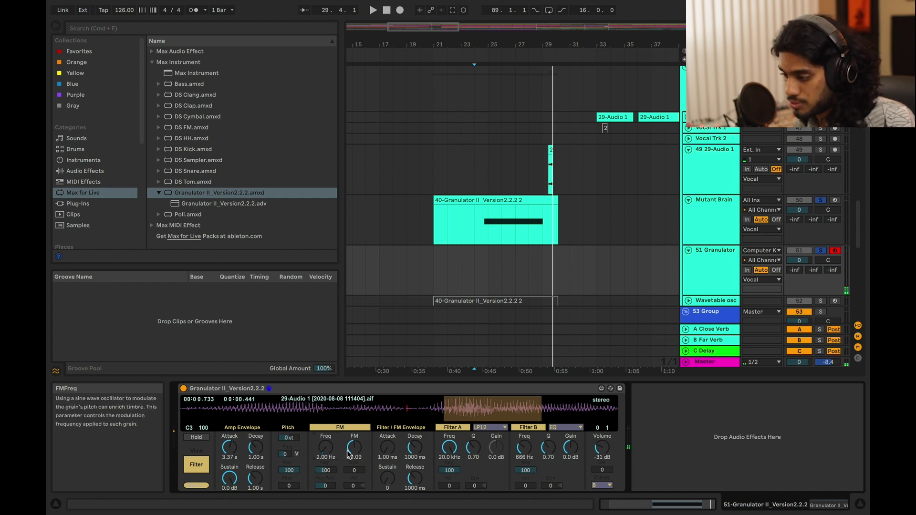
left_click_drag(354, 447, 354, 446)
left_click_drag(327, 448, 327, 442)
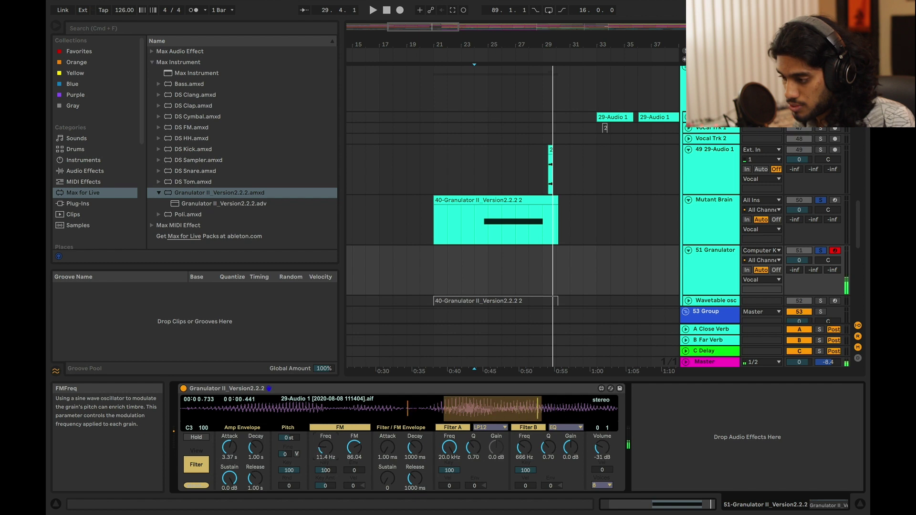
mouse_move(355, 448)
left_mouse_down()
mouse_move(354, 468)
mouse_move(351, 451)
left_mouse_up()
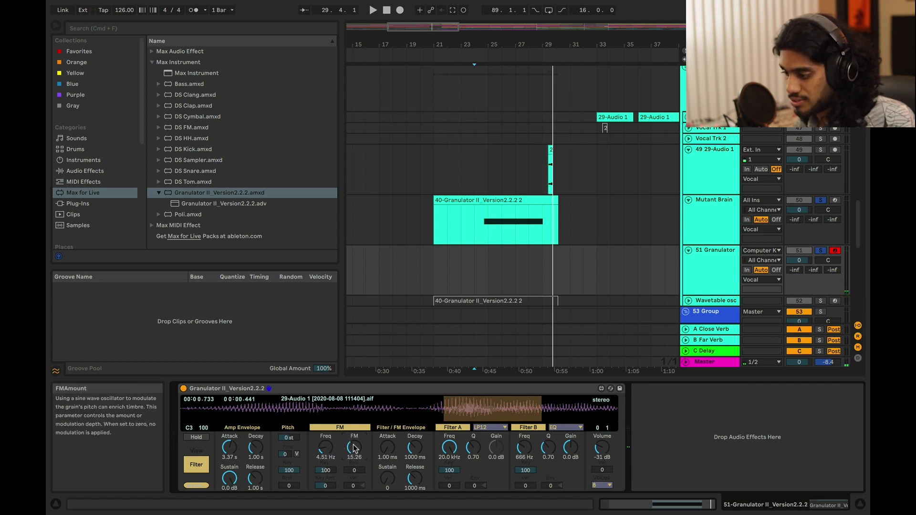
In Granulator's grain view, enable the position LFO with a 19.6 s cycle and move FilePos to 12.65.
left_click(196, 465)
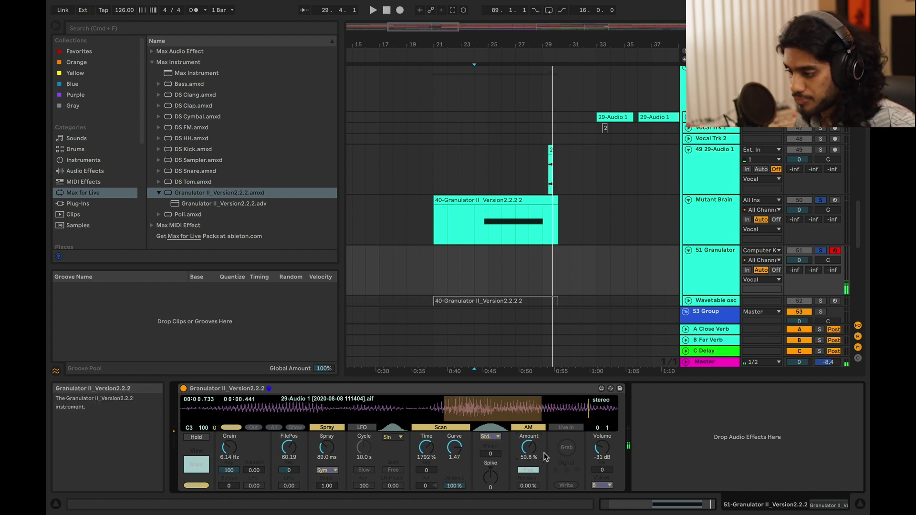
left_click(364, 428)
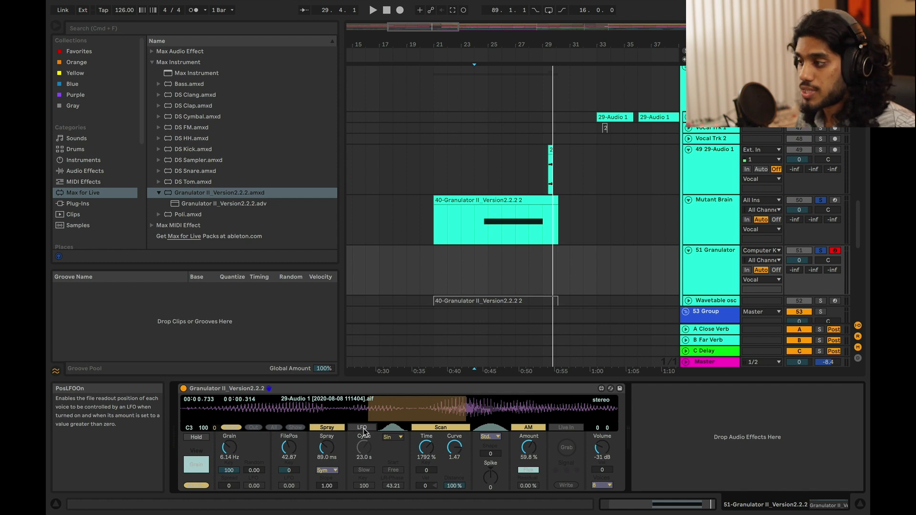
left_click(362, 428)
left_click_drag(364, 447, 364, 456)
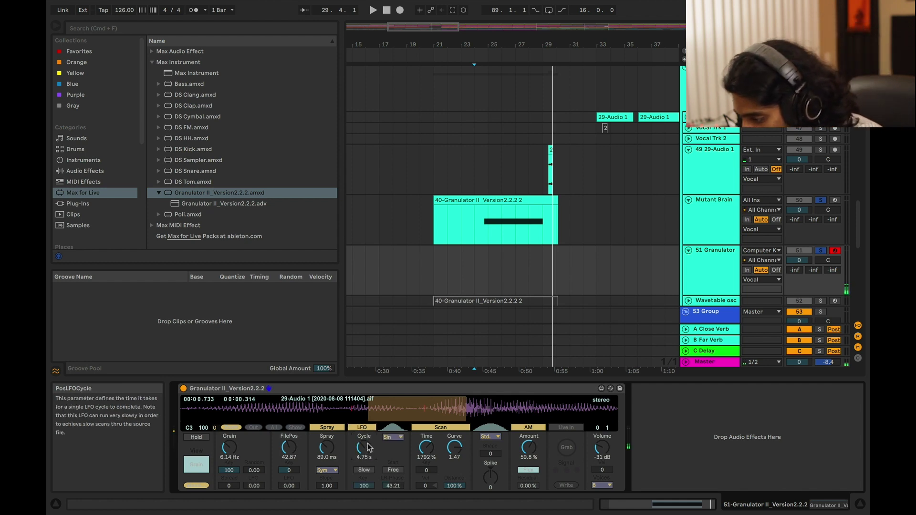
left_click_drag(369, 448, 369, 440)
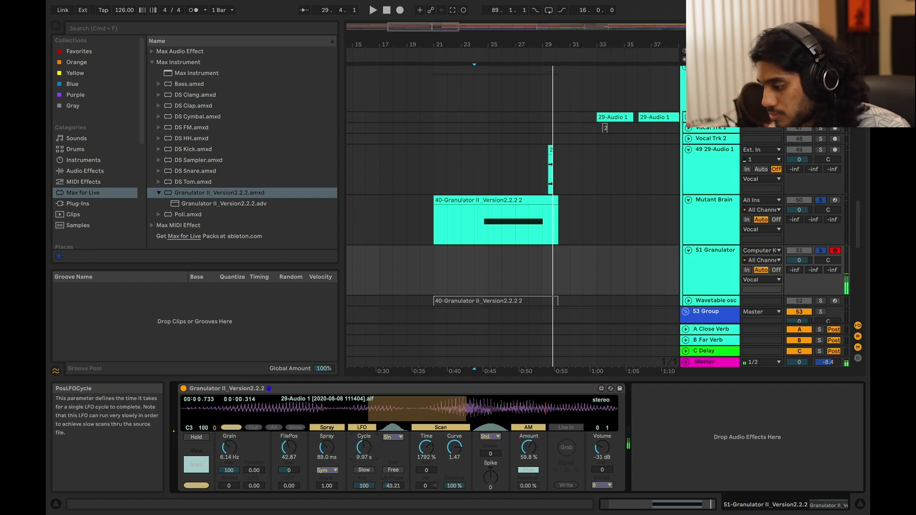
left_click_drag(371, 483, 371, 447)
left_click_drag(425, 405, 279, 412)
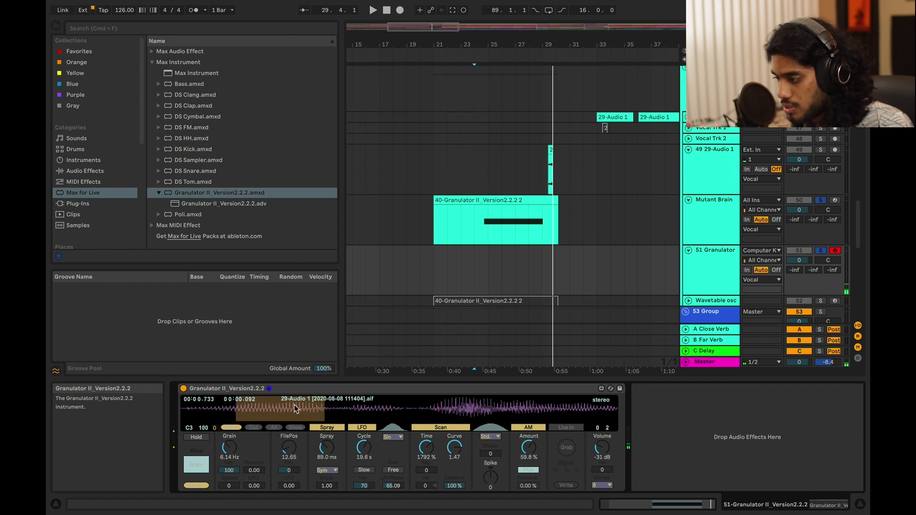
Check the Mutant Brain track's effects, then add a Grain Delay after Granulator on the 51 Granulator track.
left_click(540, 222)
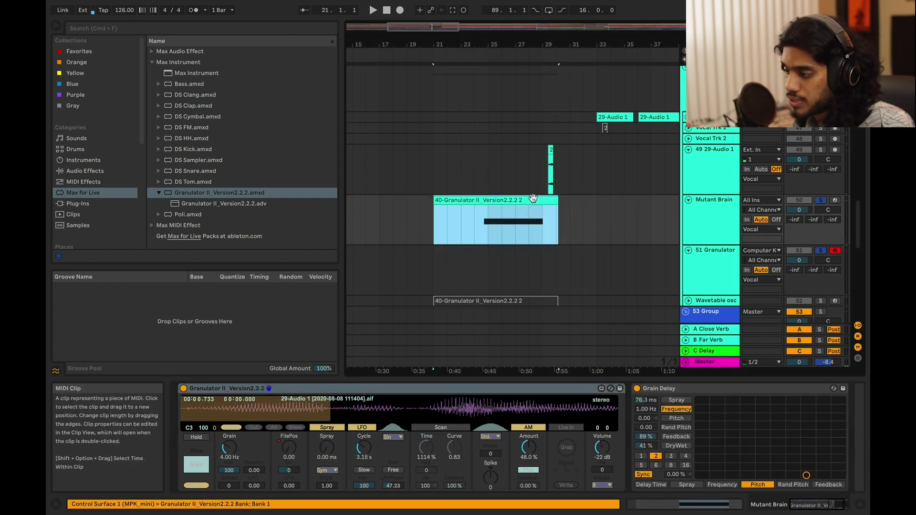
left_click(715, 389)
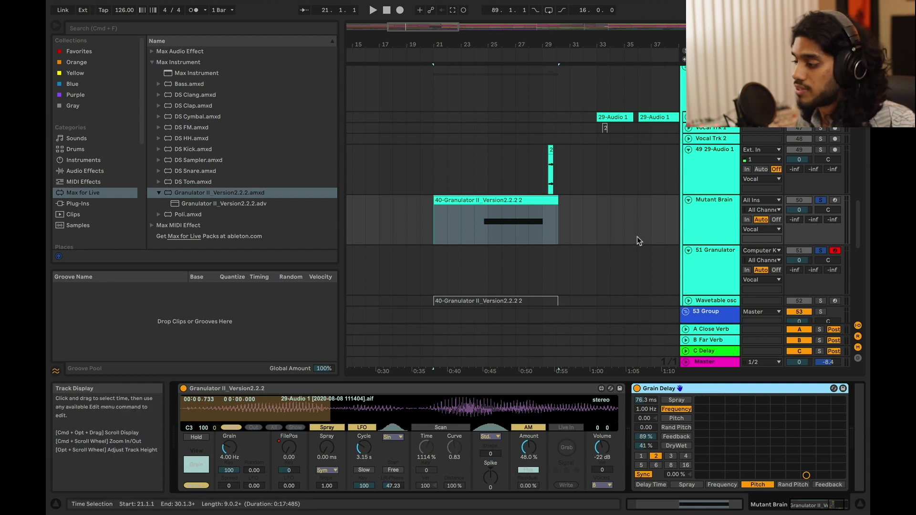
left_click(692, 269)
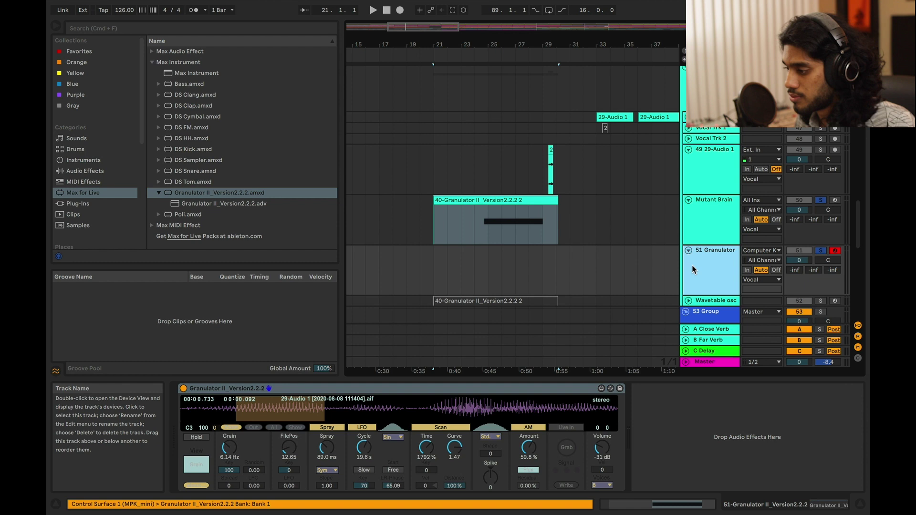
left_click(80, 173)
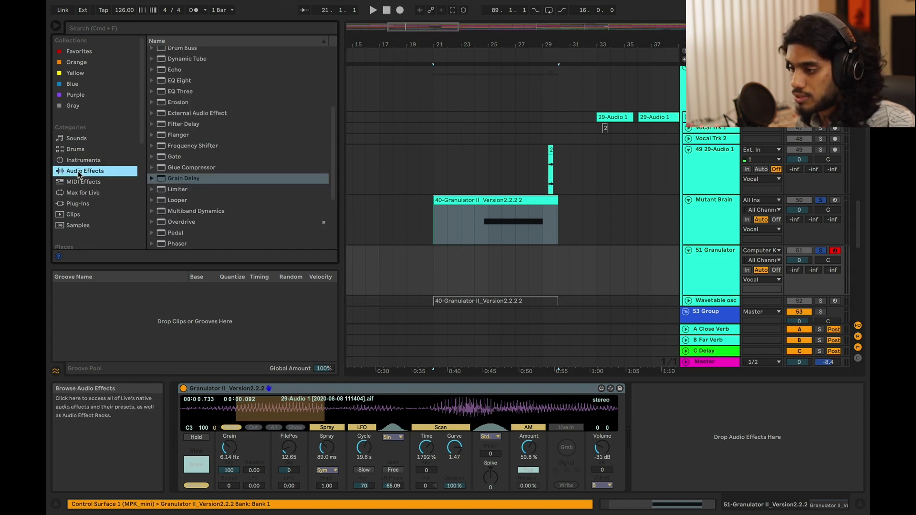
left_click(186, 179)
left_click_drag(783, 418, 715, 445)
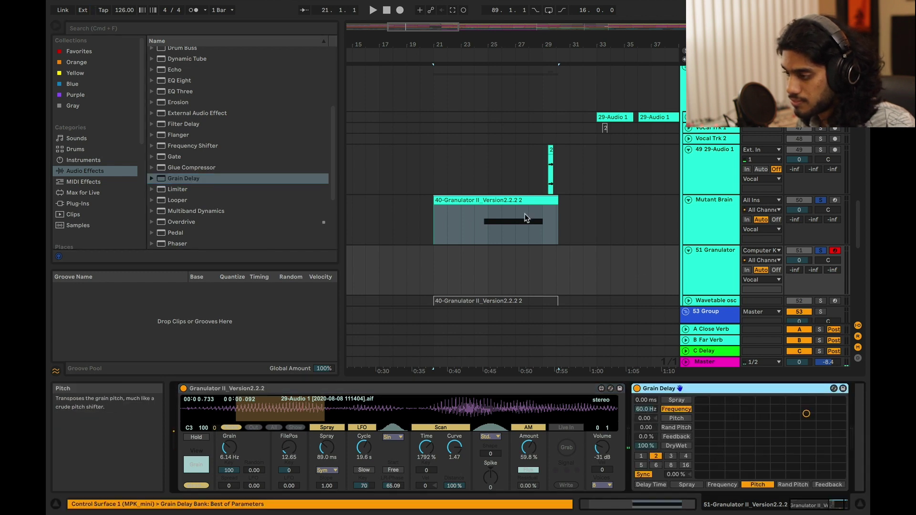
Set the Grain Delay's Frequency to 1.00 Hz, Spray to 117 ms, Feedback to 62% and DryWet to 64%.
left_click(478, 258)
left_click(480, 273)
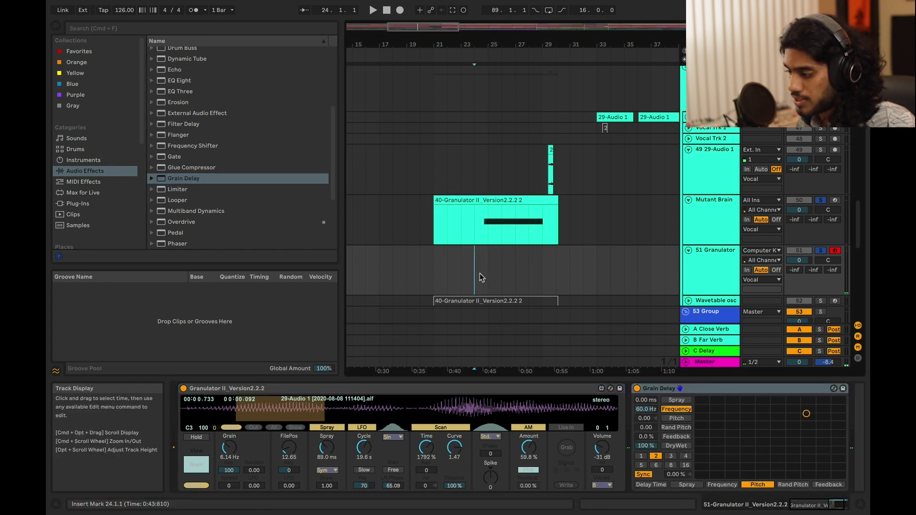
left_click_drag(647, 409, 647, 470)
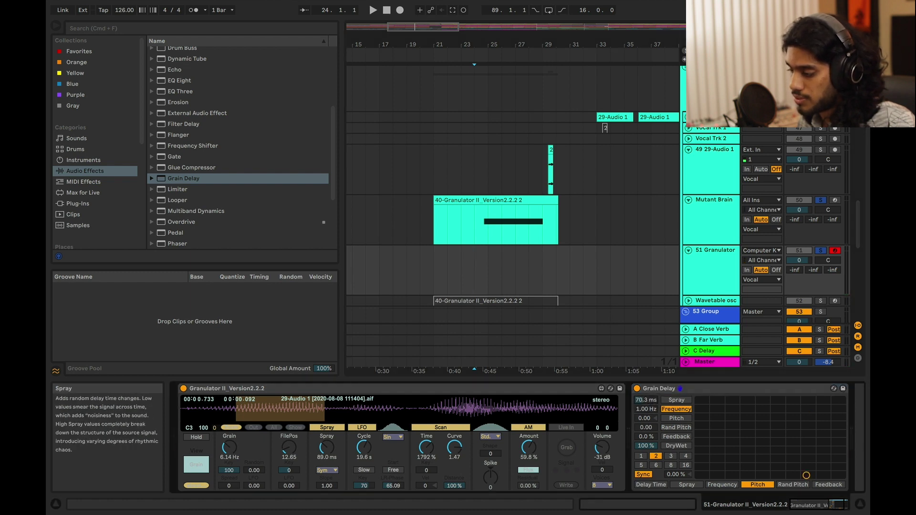
left_click(488, 262)
mouse_move(643, 446)
left_mouse_down()
mouse_move(646, 464)
mouse_move(645, 407)
mouse_move(646, 433)
left_mouse_up()
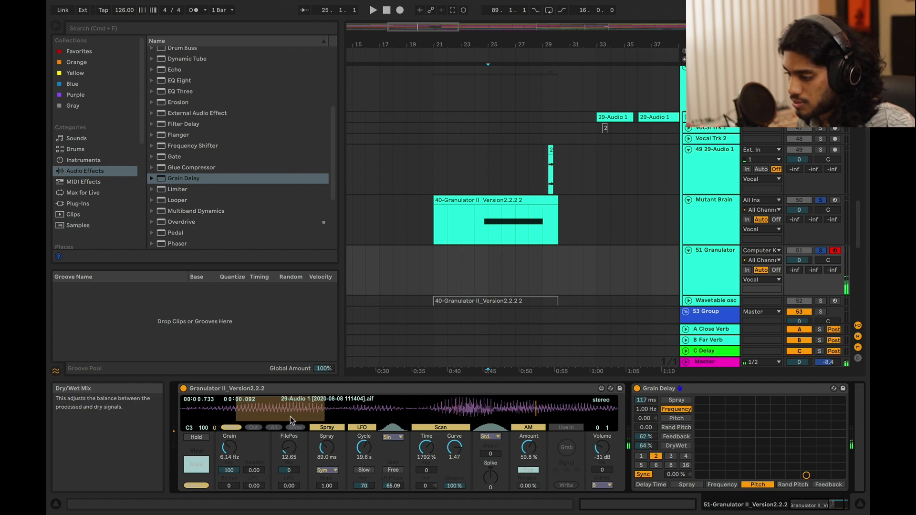
Move Granulator's FilePos to 56.08 in the waveform and lower the Grain Delay's Feedback to 24%.
left_click_drag(262, 408, 528, 412)
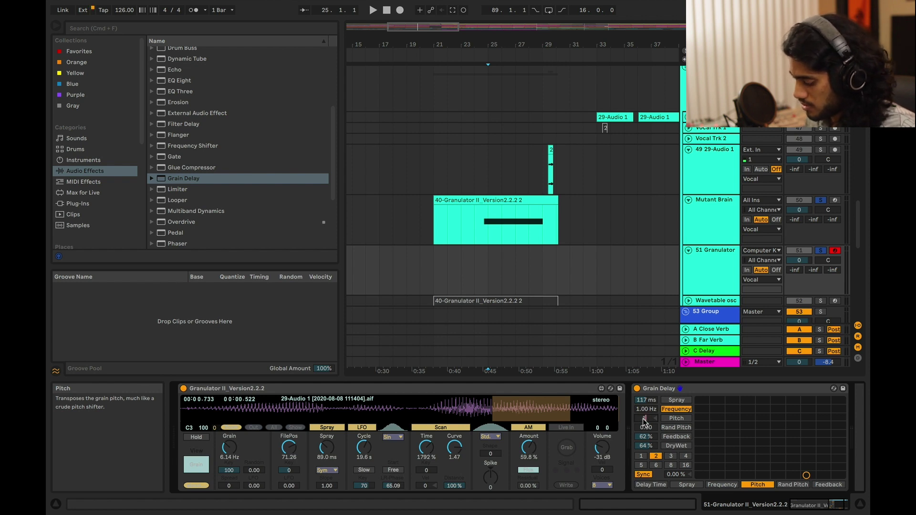
left_click_drag(519, 412, 448, 412)
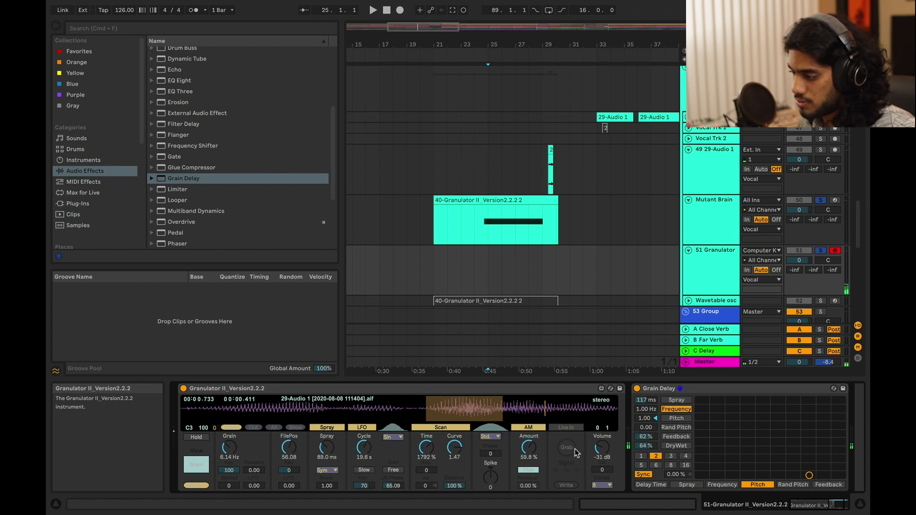
mouse_move(649, 438)
left_mouse_down()
mouse_move(649, 445)
mouse_move(652, 436)
left_mouse_up()
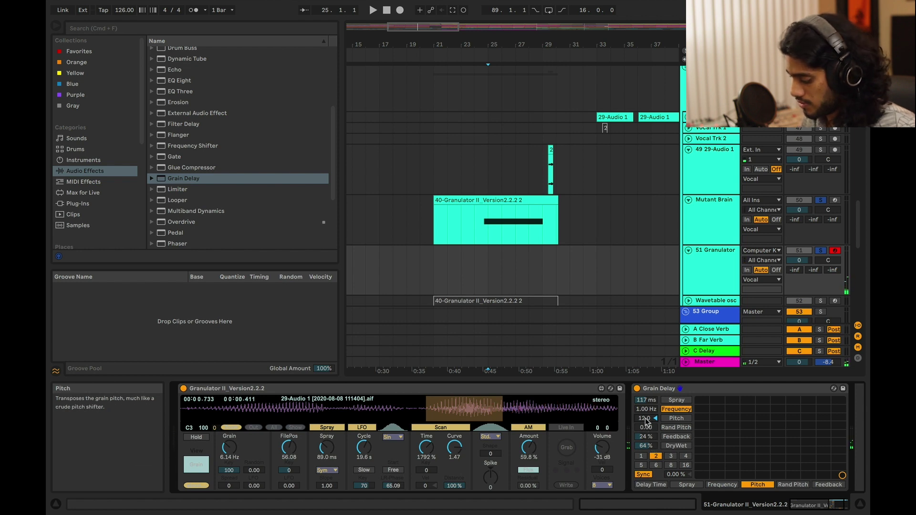
Try Grain Delay Pitch at 12 and -12, set it to 0.30, and raise Spray to 172 ms and Feedback to 88%.
key("Return")
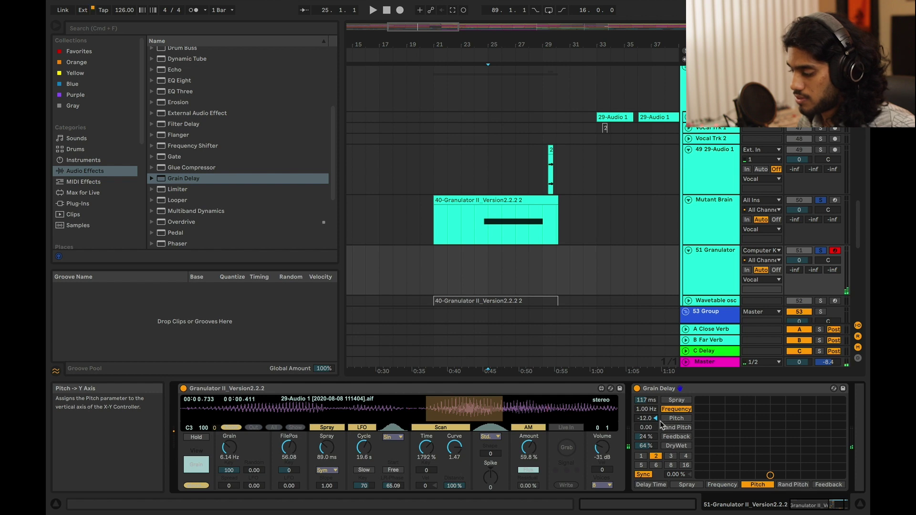
left_click_drag(649, 419, 649, 417)
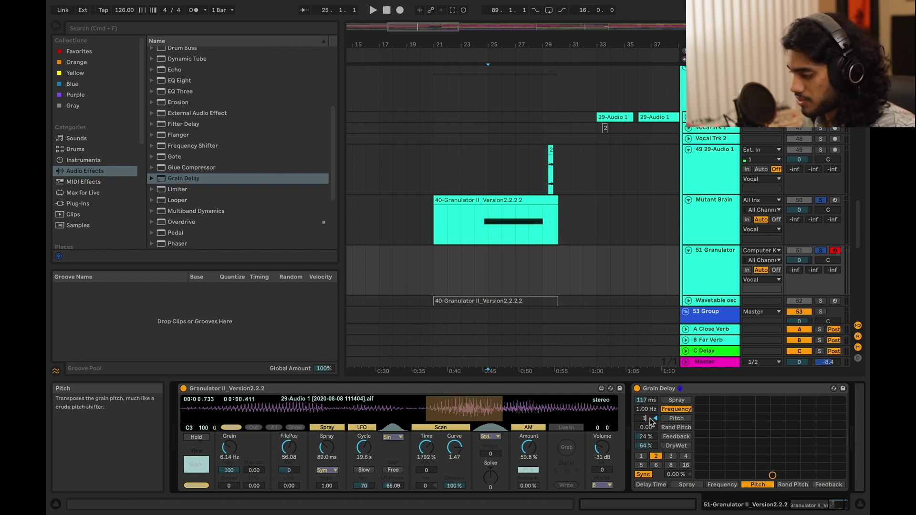
key("Return")
mouse_move(650, 422)
left_mouse_down()
mouse_move(650, 432)
mouse_move(650, 415)
left_mouse_up()
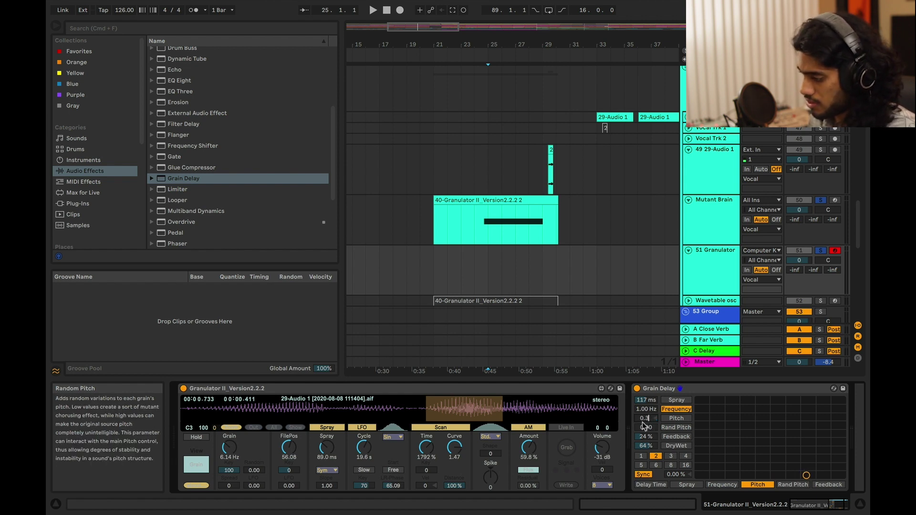
key("Return")
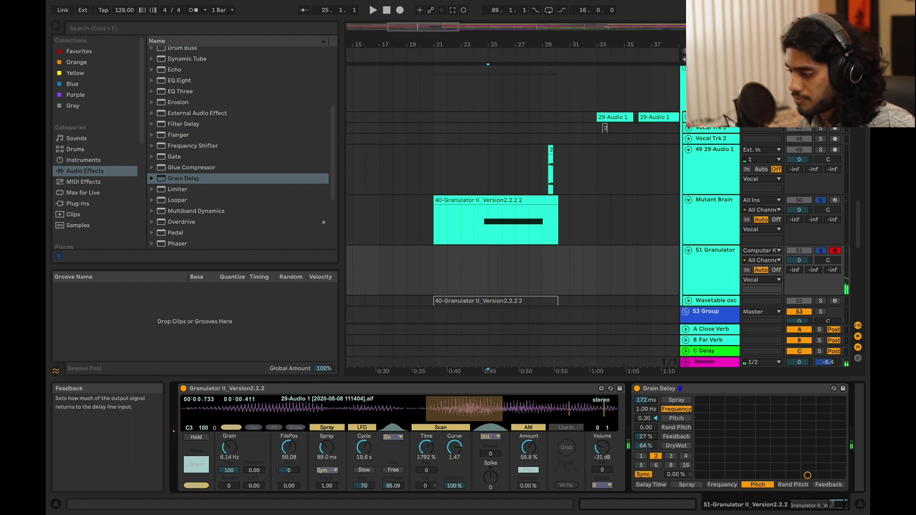
left_click_drag(648, 437, 649, 414)
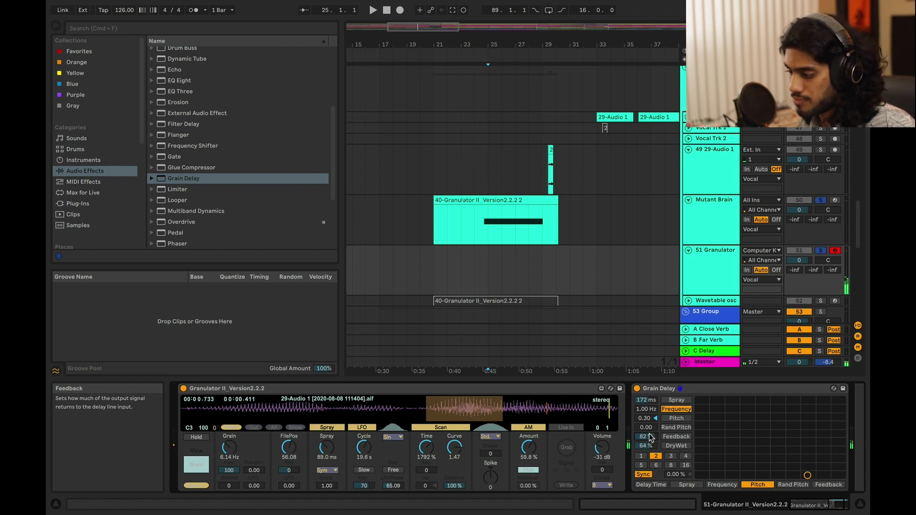
left_click_drag(644, 437, 645, 434)
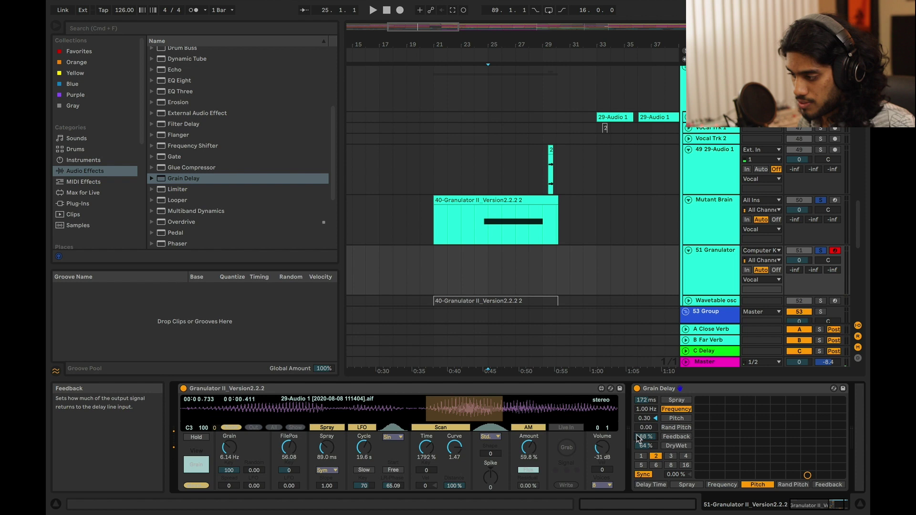
Insert a new audio track directly below the Mutant Brain track and start playback.
left_click(709, 228)
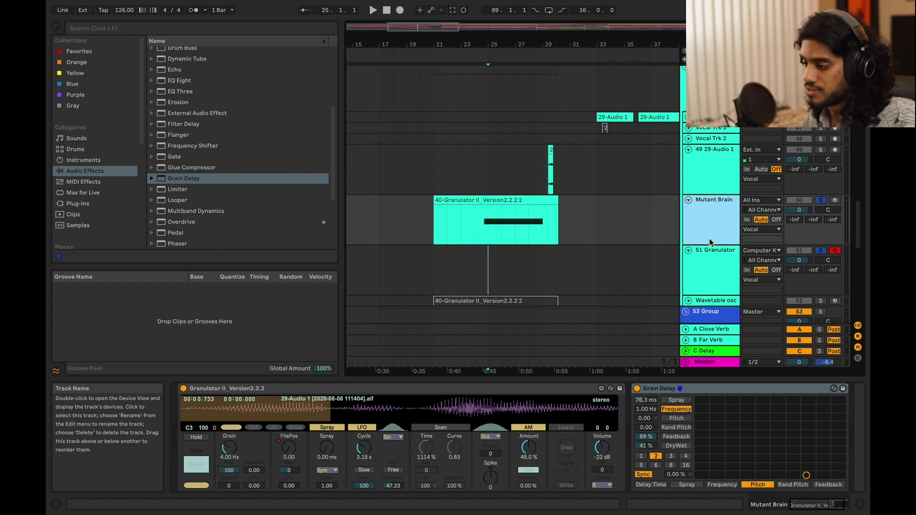
key("super+t")
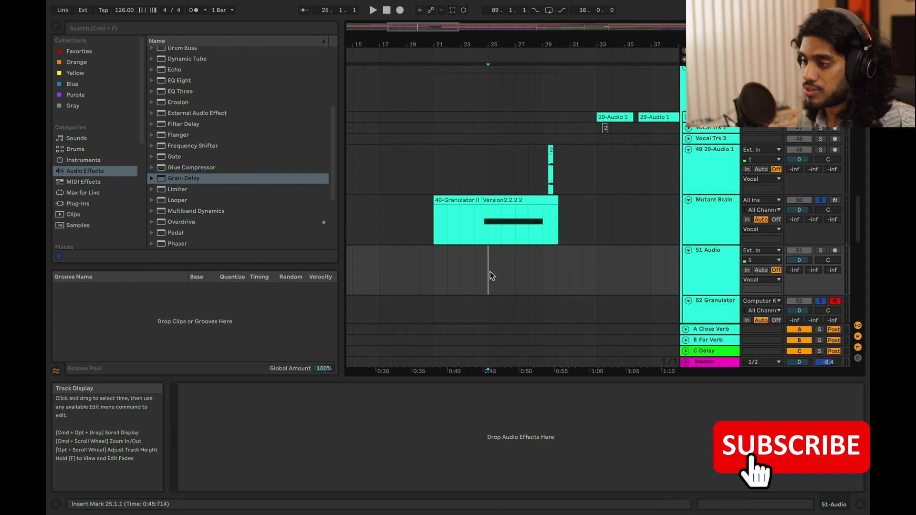
key("space")
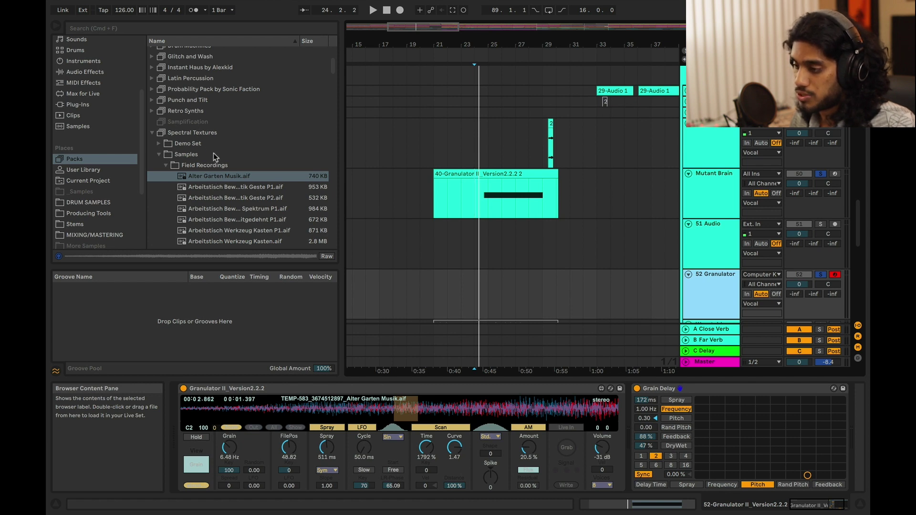
Select the Alter Garten Musik.aif sample and the Grain Delay, and audition a note in the C1 octave.
left_click(225, 176)
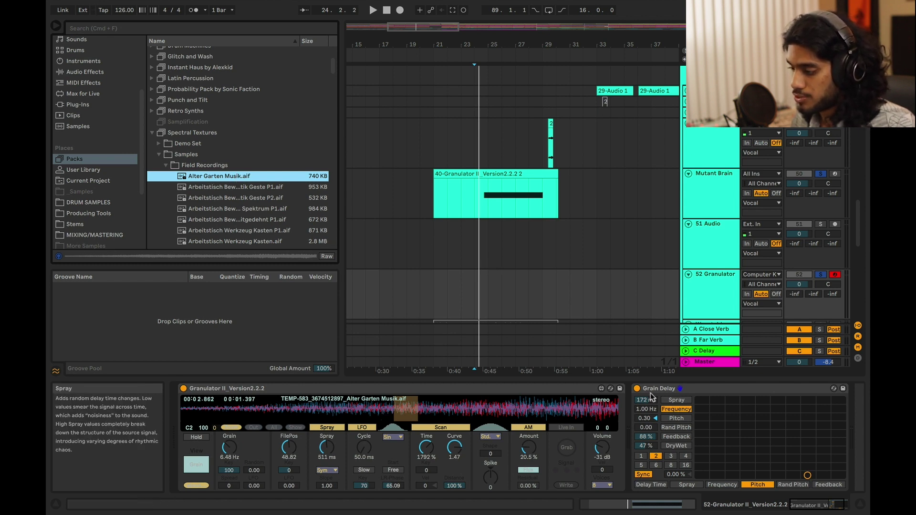
left_click(663, 388)
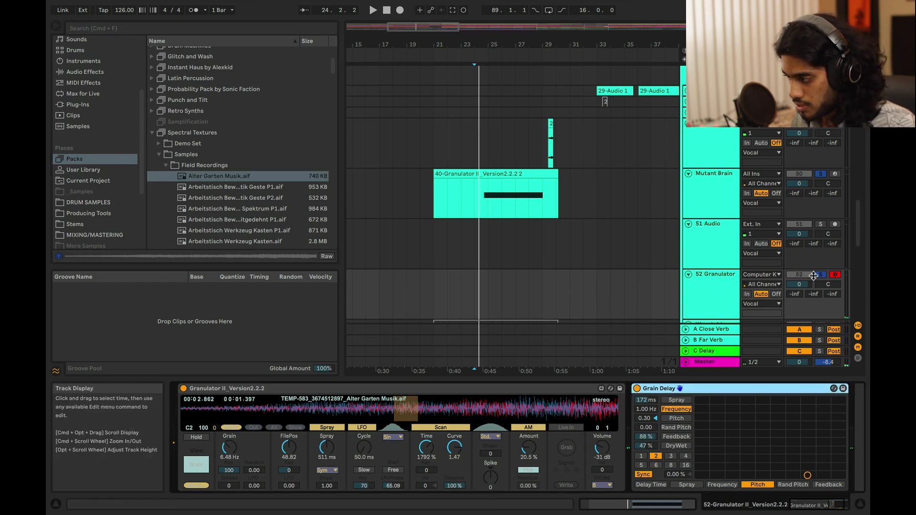
key("z")
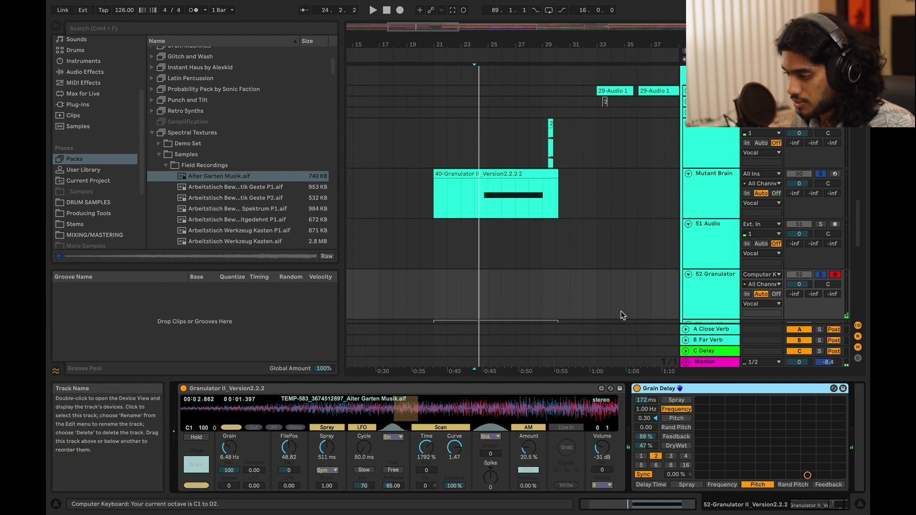
key("a")
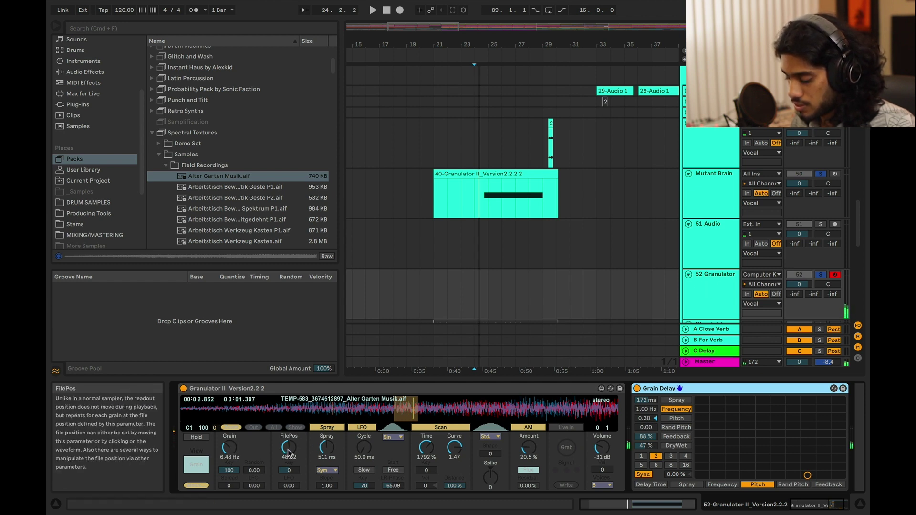
Audition a note in the C2 octave, move Granulator's FilePos to 33.86 and bypass the Grain Delay.
left_click_drag(289, 450, 288, 466)
key("x")
key("a")
mouse_move(319, 411)
left_mouse_down()
mouse_move(264, 411)
mouse_move(554, 410)
mouse_move(285, 411)
mouse_move(338, 411)
left_mouse_up()
left_click(637, 389)
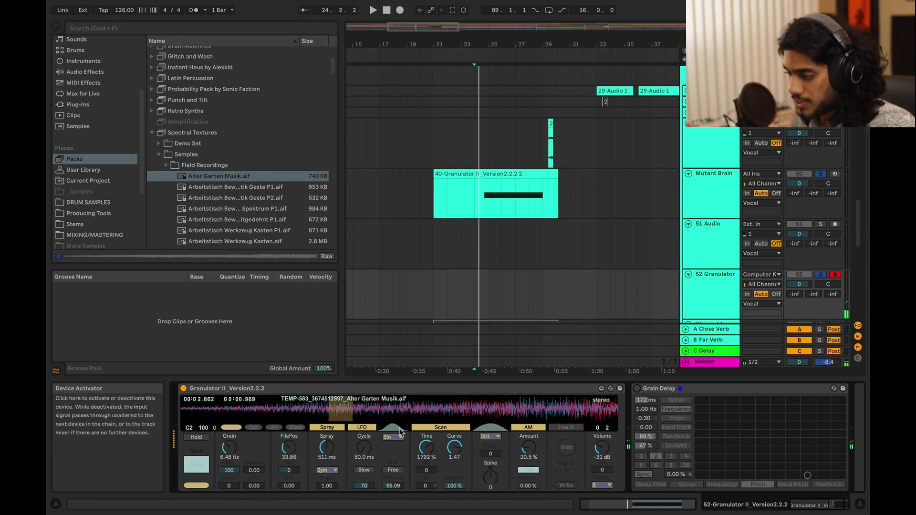
Set Granulator's Spray to 471 ms and FilePos to 37.01, then reduce the Scan time to 29.4% and turn Scan off.
key("Tab")
key("Tab")
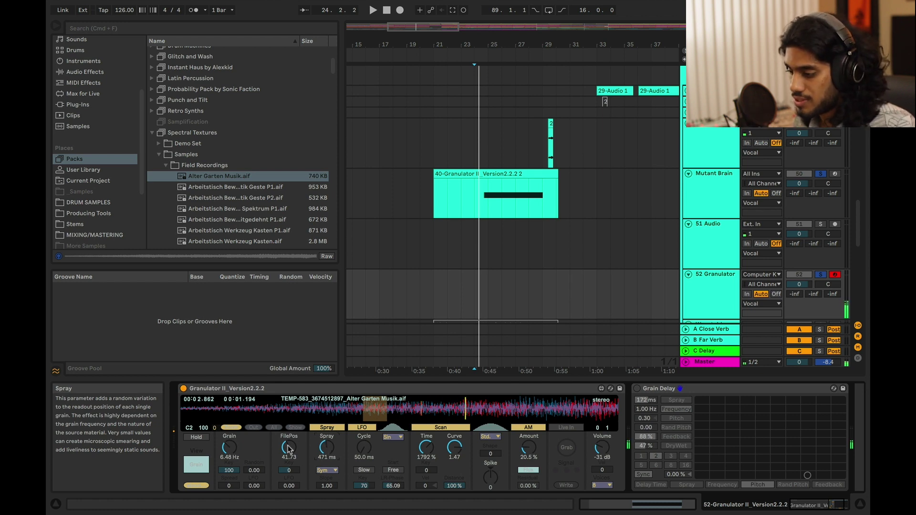
left_click_drag(287, 448, 285, 451)
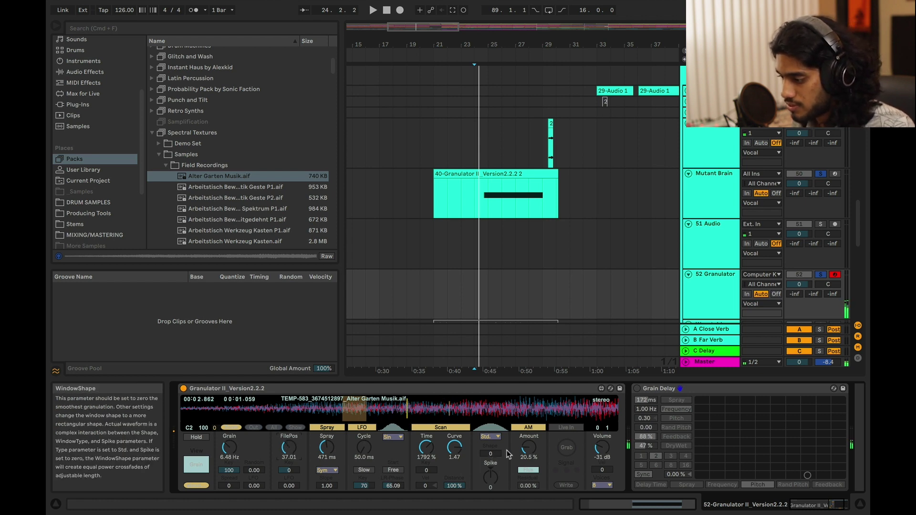
left_click_drag(427, 448, 426, 482)
left_click(433, 428)
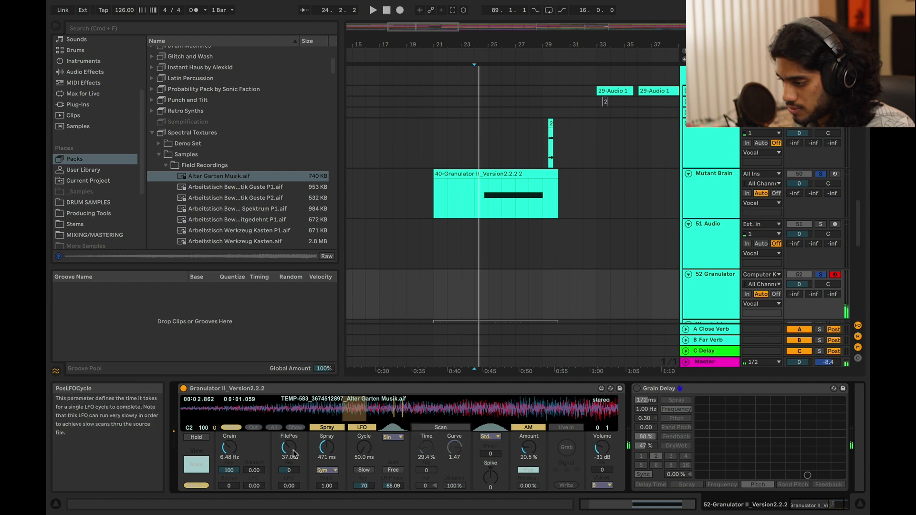
Set Granulator's Grain to 28.7 Hz, Spray to 27.5 ms and FilePos to 62.99, and audition a note in the C3 octave.
mouse_move(229, 447)
left_mouse_down()
mouse_move(229, 464)
mouse_move(229, 415)
left_mouse_up()
mouse_move(327, 447)
left_mouse_down()
mouse_move(327, 420)
mouse_move(327, 452)
left_mouse_up()
left_click_drag(288, 449, 292, 441)
key("x")
key("a")
key("z")
Set the Granulator track's send to B Far Verb to -13.7, and re-enable the Grain Delay with Pitch at -0.30.
left_click_drag(820, 295, 820, 286)
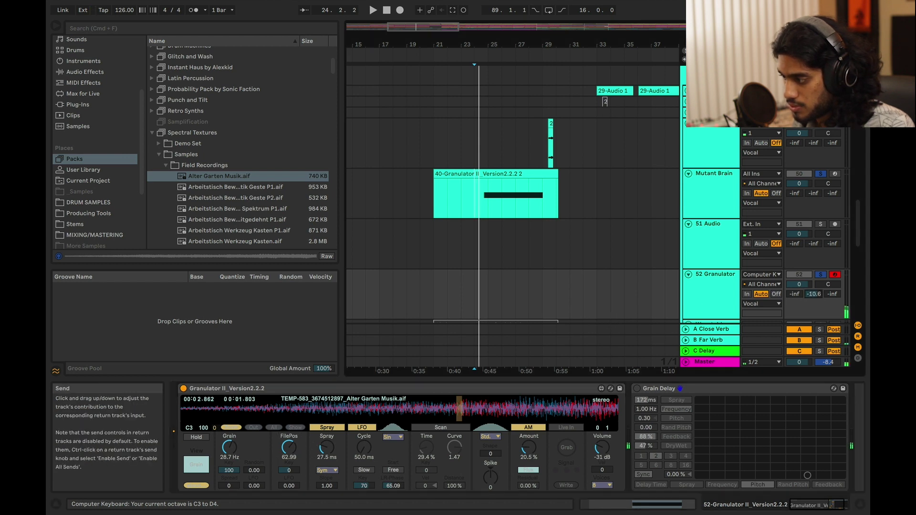
left_click(637, 388)
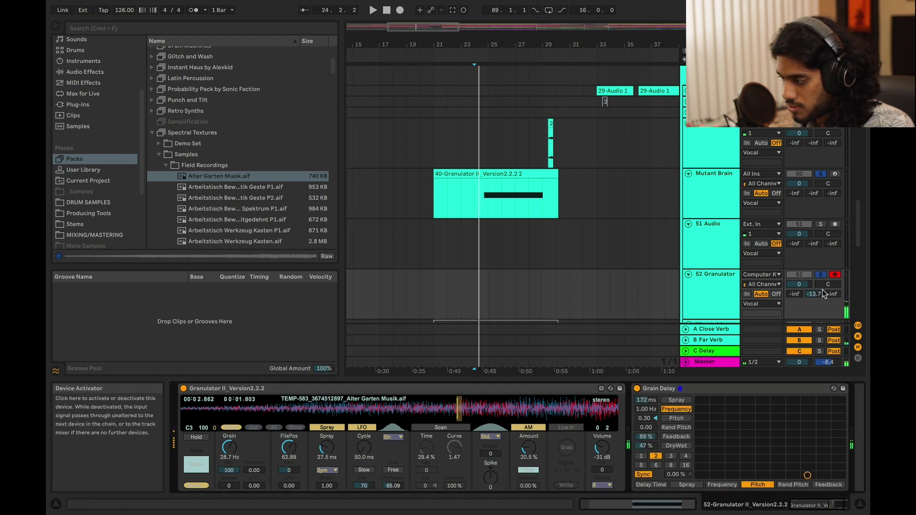
left_click(640, 420)
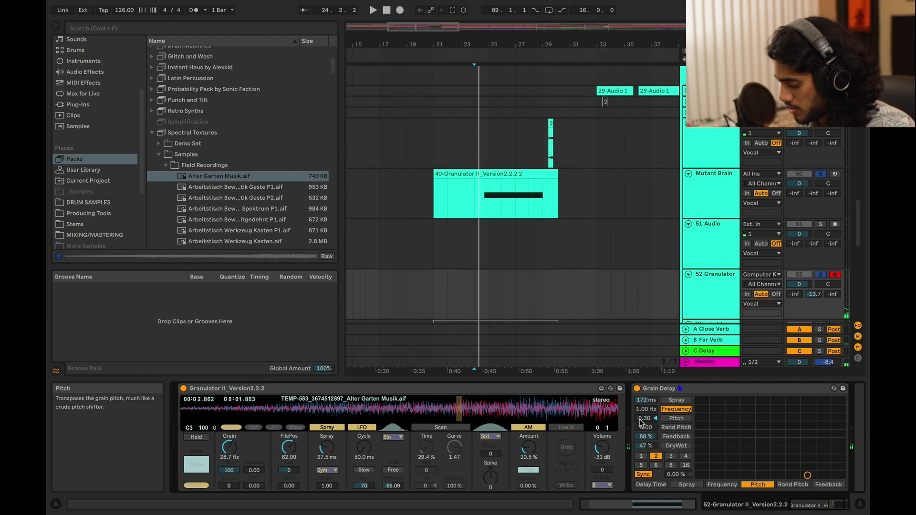
type("-0.")
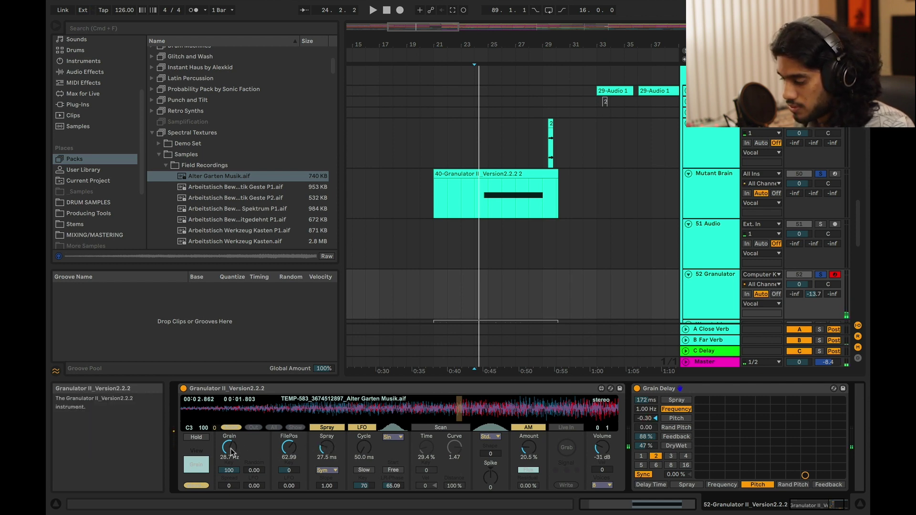
Lower Granulator's Grain frequency and adjust its FilePos while the note sounds.
left_click_drag(230, 449, 229, 473)
mouse_move(289, 448)
left_mouse_down()
mouse_move(288, 497)
mouse_move(289, 448)
left_mouse_up()
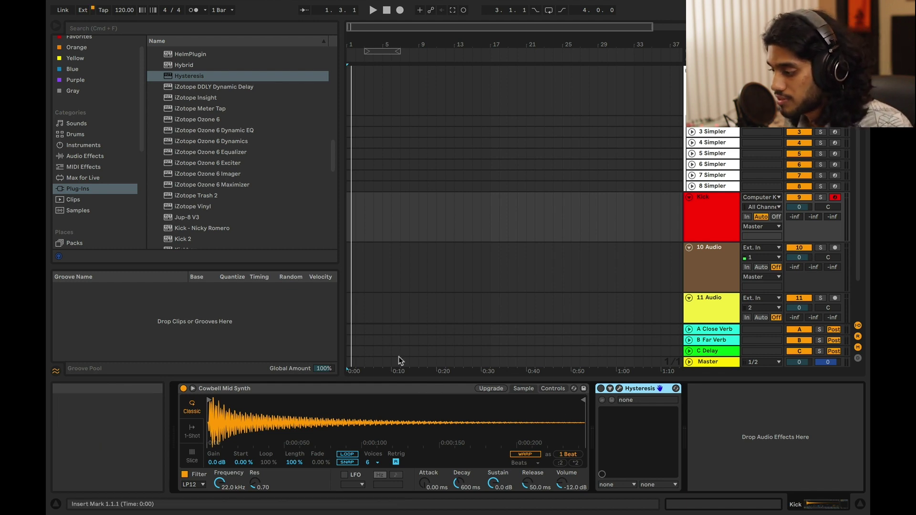
Open the Hysteresis plug-in window on the Kick track and move it clear of the browser.
left_click(620, 389)
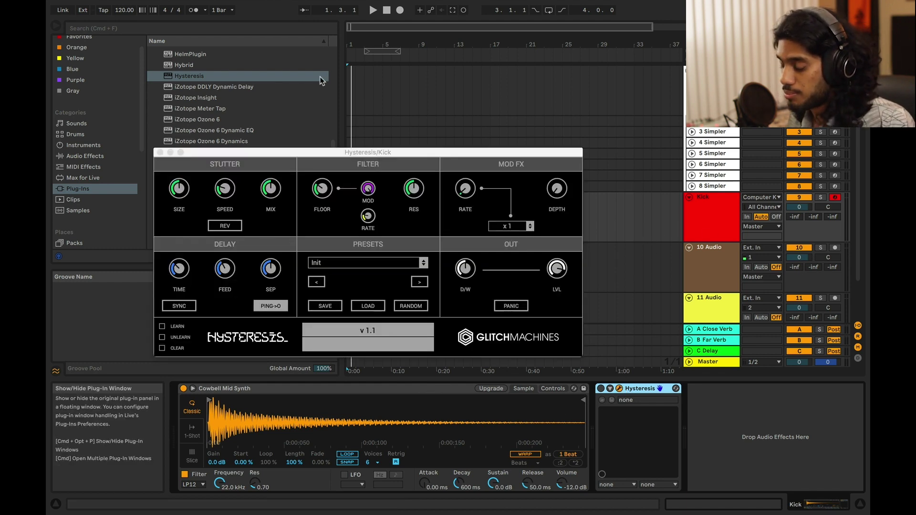
left_click_drag(348, 154, 552, 126)
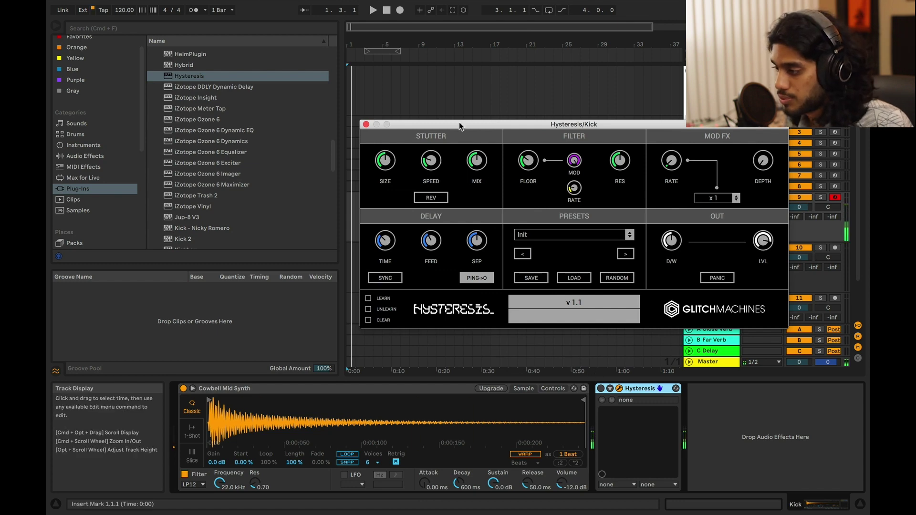
Re-enable the Hysteresis device on the Kick track and move its window clear of the track list.
left_click_drag(459, 126, 401, 135)
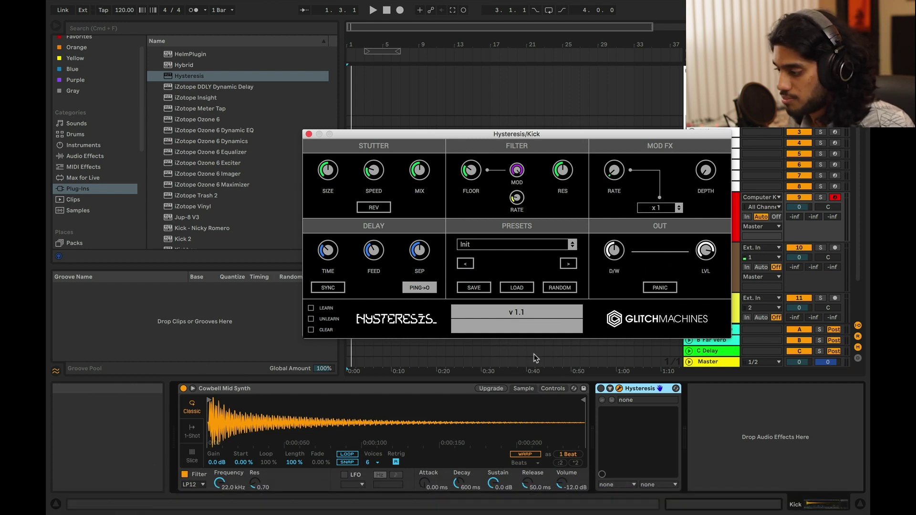
left_click(602, 390)
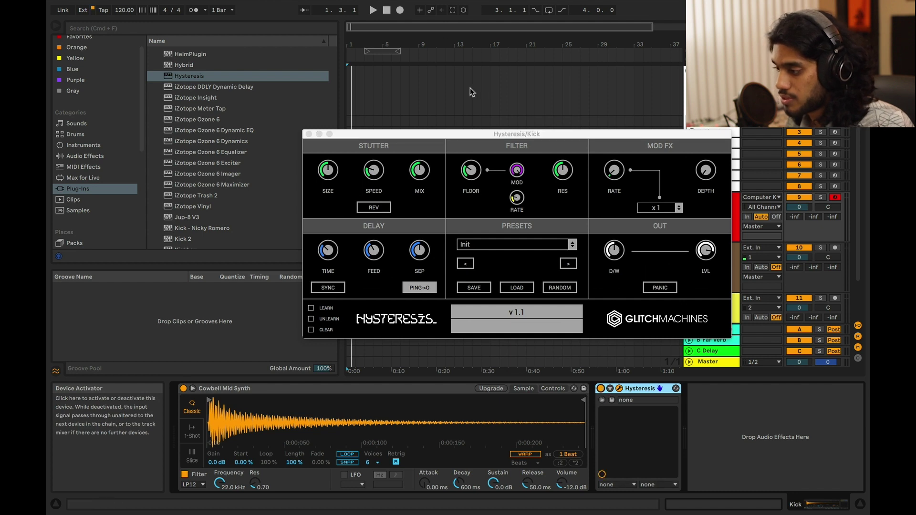
left_click_drag(494, 134, 425, 123)
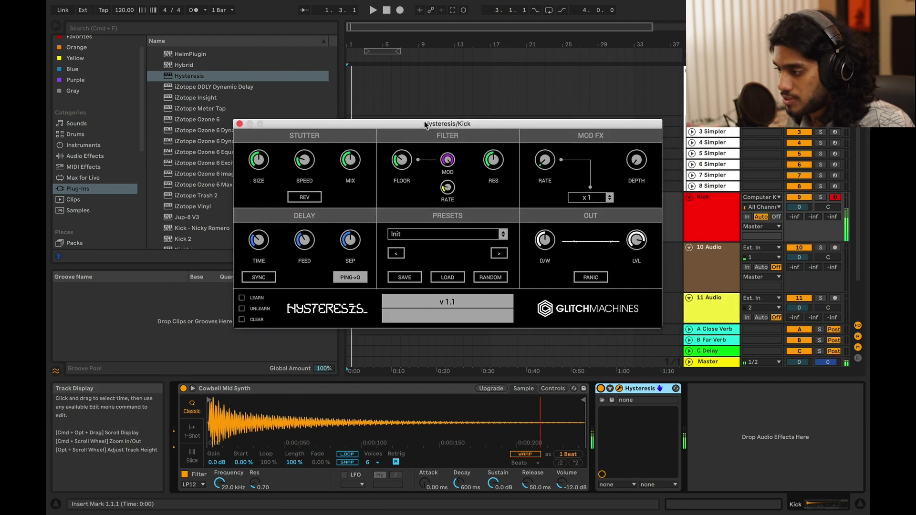
Raise Hysteresis' Mod FX rate and depth, set its dry/wet to 100 %, and audition a note.
left_click_drag(539, 164, 528, 109)
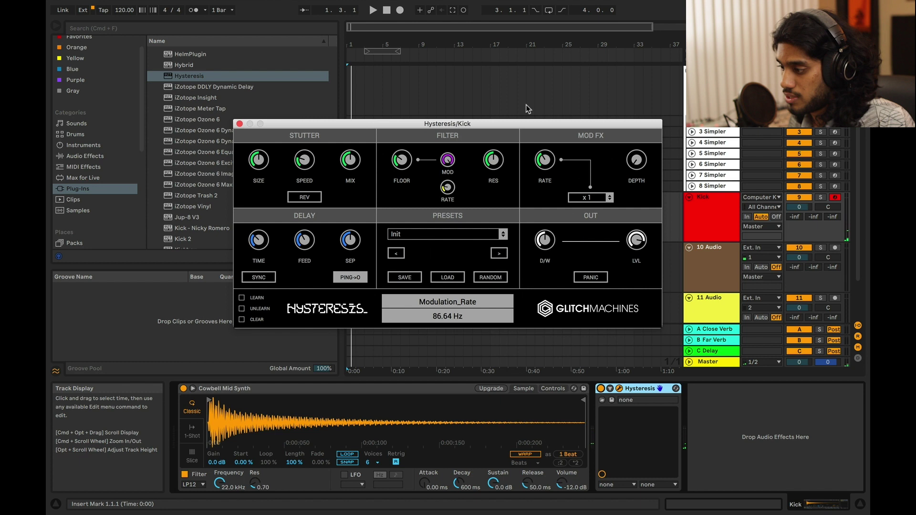
left_click_drag(645, 160, 627, 95)
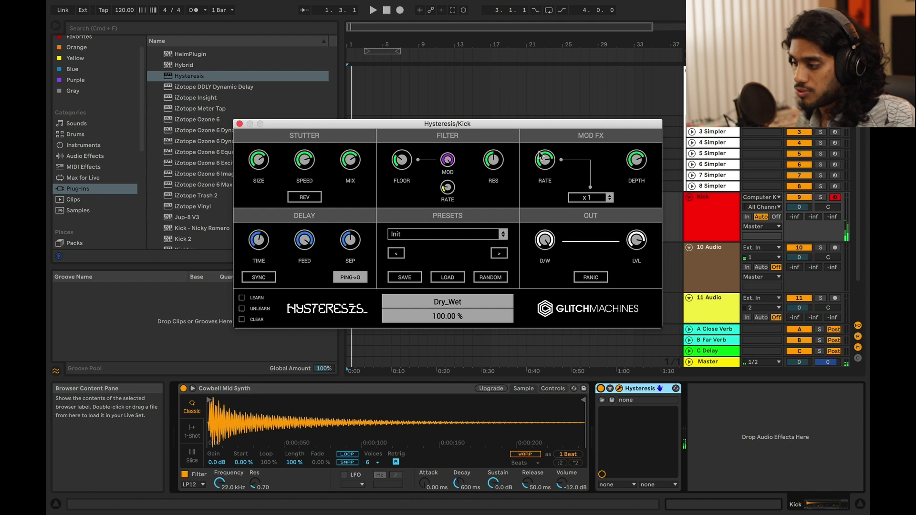
key("a")
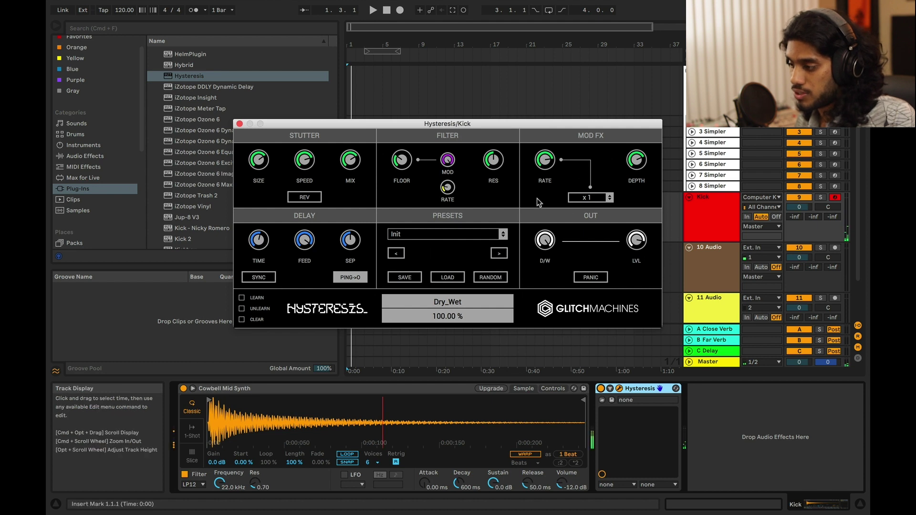
Close the Hysteresis window, group the device into an Audio Effect Rack, and create a second chain in it.
left_click(240, 124)
key("super+g")
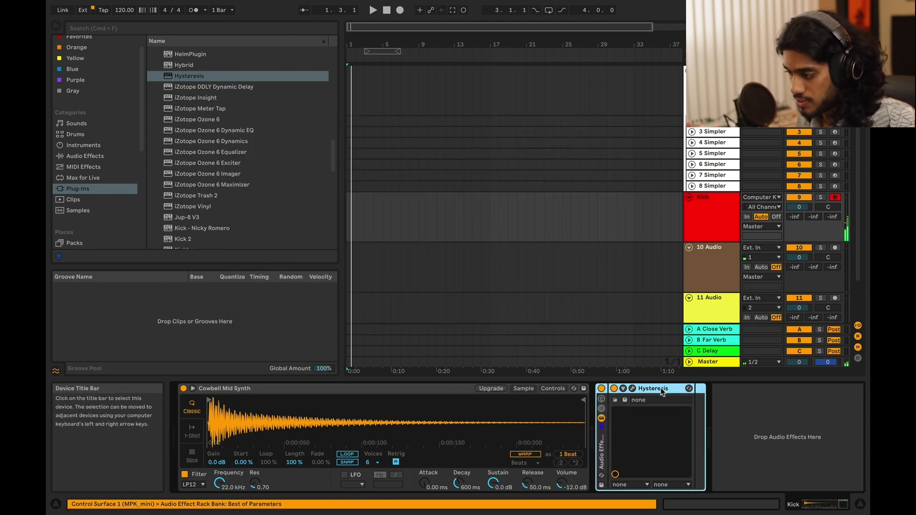
left_click(601, 409)
right_click(647, 443)
left_click(653, 447)
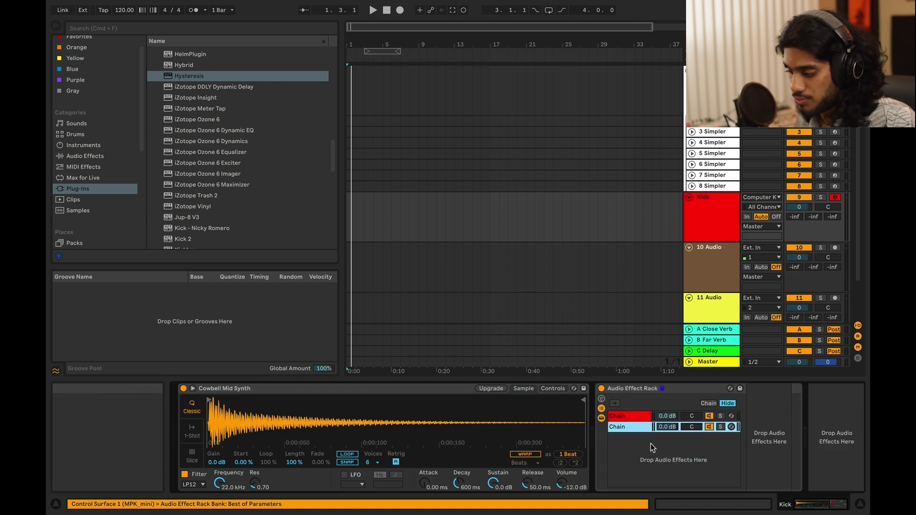
Move the empty chain above the Hysteresis chain and rename the two chains DRY and Hys.
left_click_drag(629, 412, 631, 418)
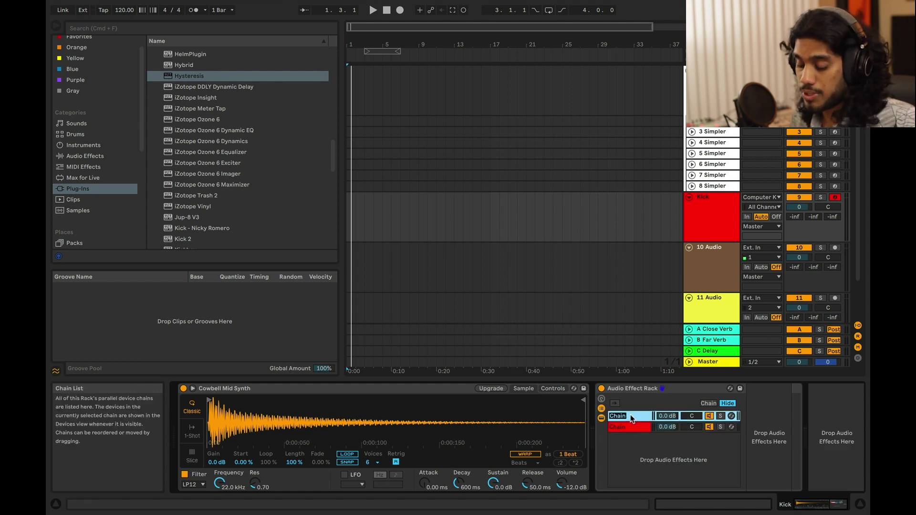
left_click(637, 426)
key("super+r")
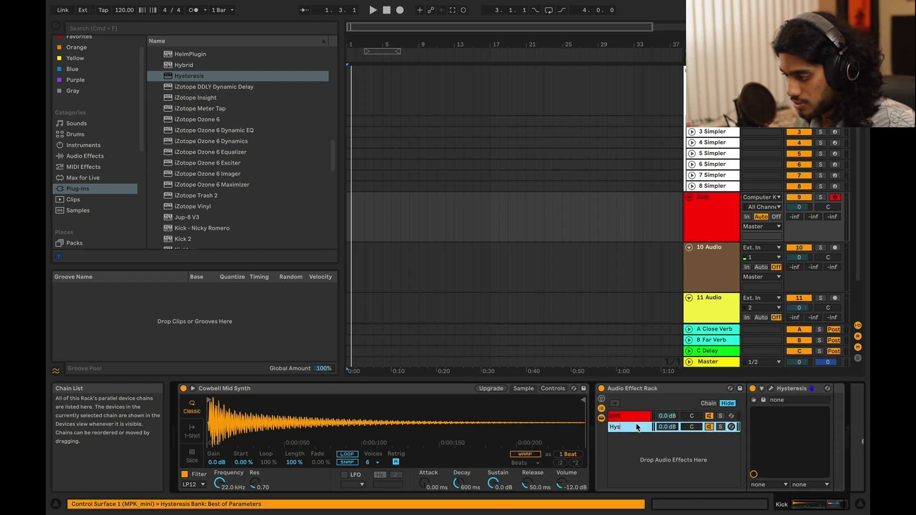
key("Return")
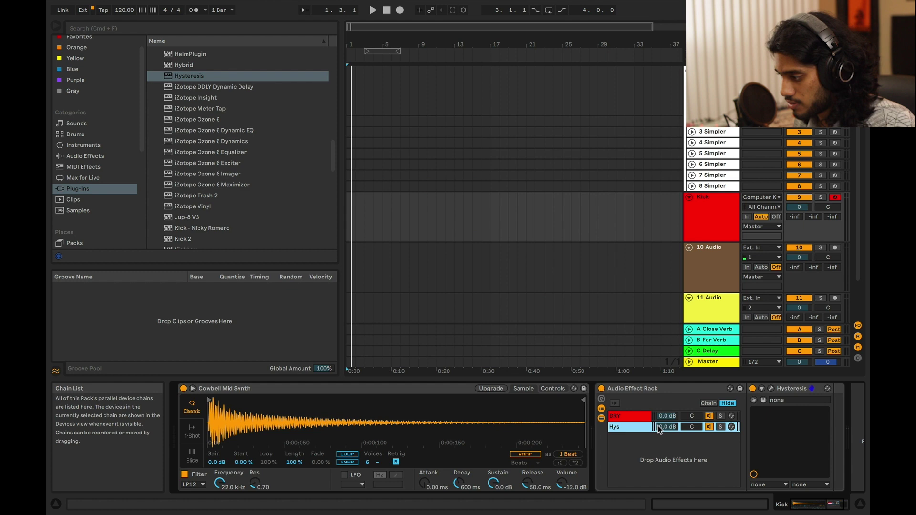
Set the 10 Audio track's input to Kick, taken from Audio Effect Rack | Hys | Post FX.
left_click(716, 262)
left_click(758, 249)
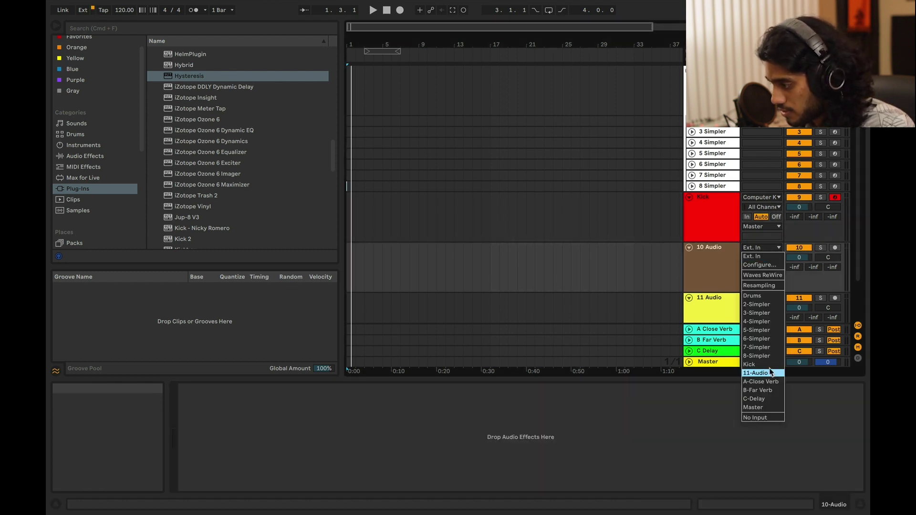
left_click(754, 364)
left_click(764, 257)
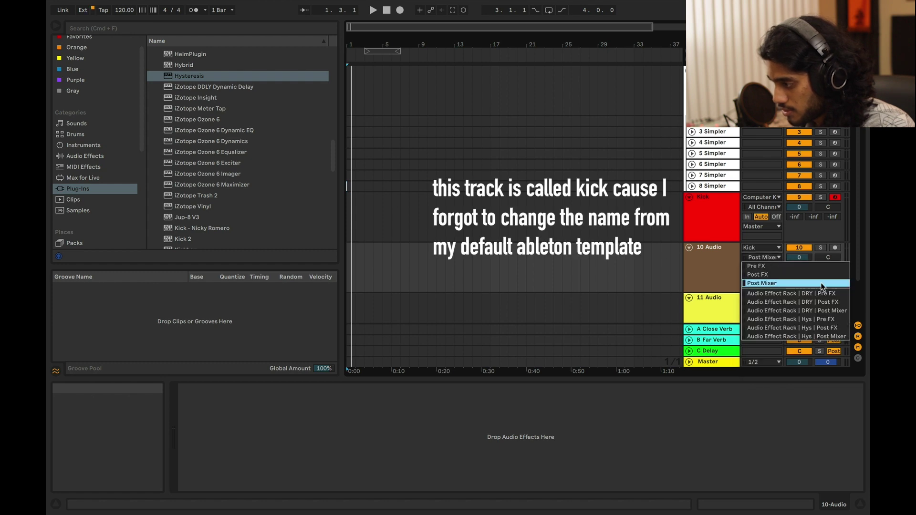
left_click(840, 329)
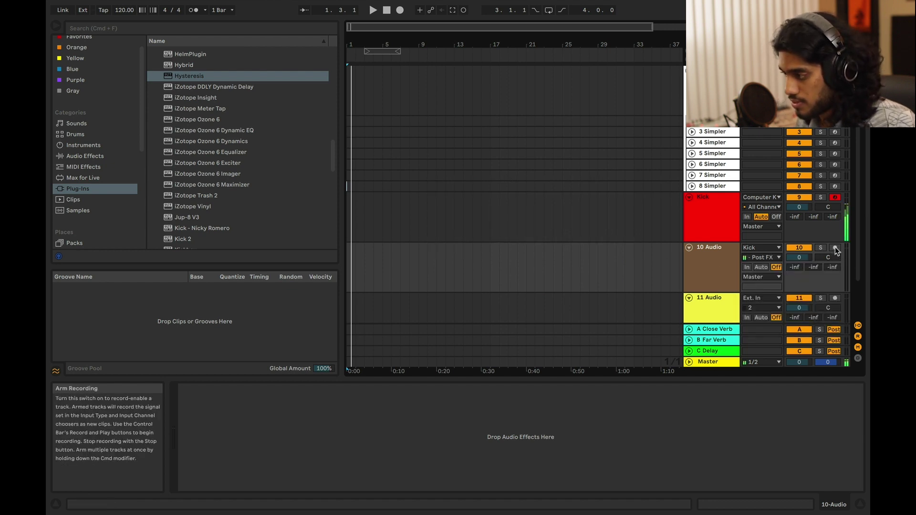
Start arrangement recording with Kick and 10 Audio both armed, and reopen the Hysteresis window from Kick's rack.
left_click(836, 197)
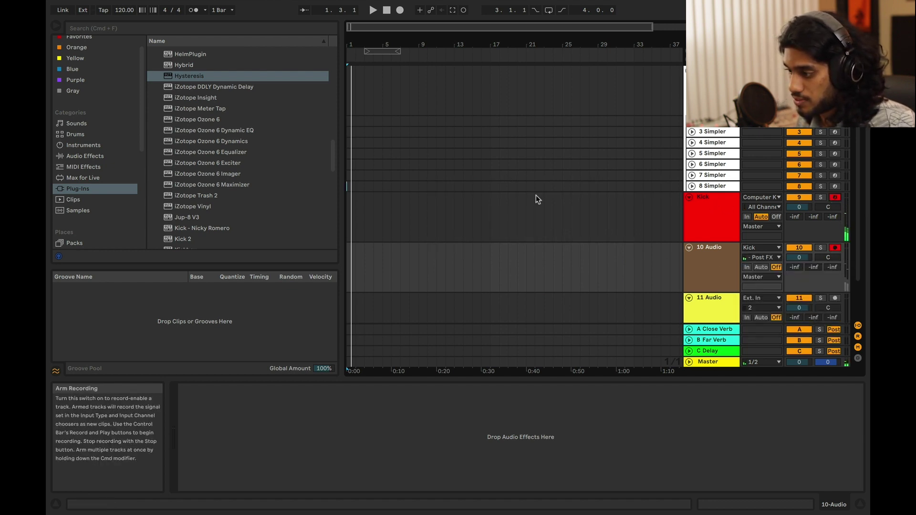
left_click(400, 10)
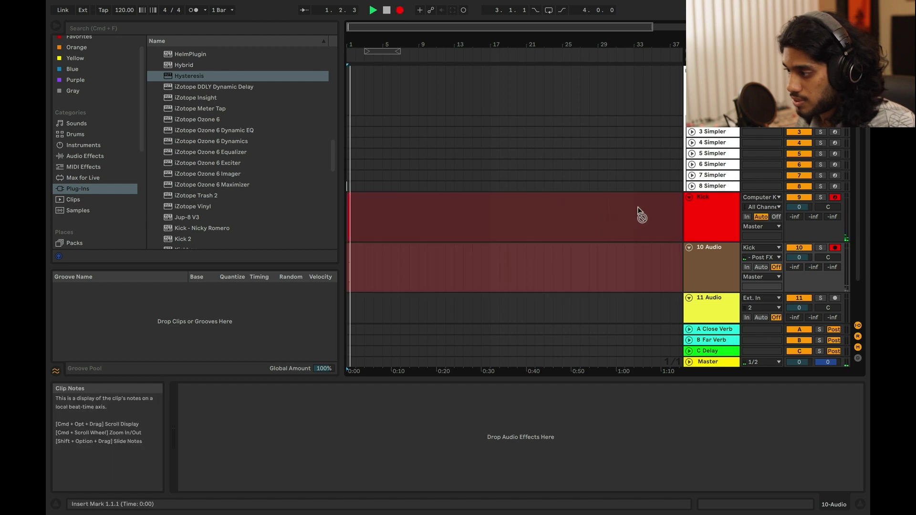
left_click(710, 200)
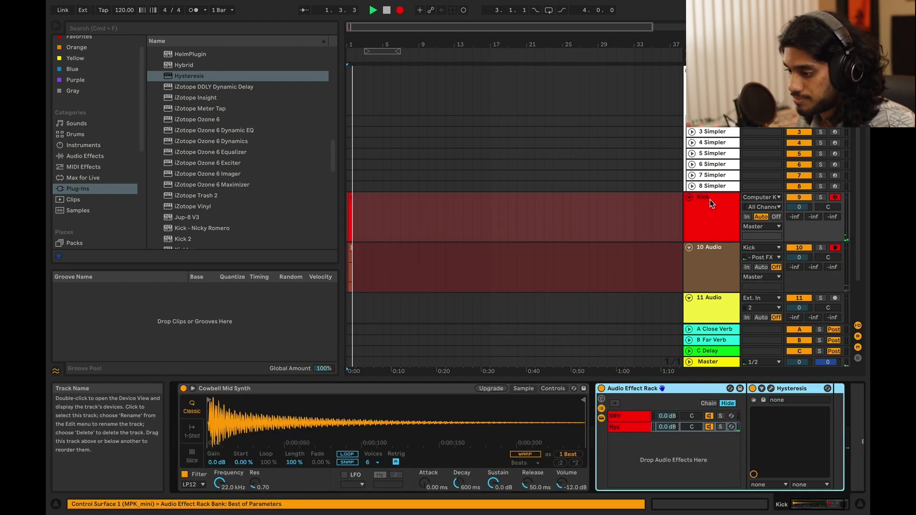
left_click(772, 389)
While recording, set Hysteresis' modulation rate to 434.52 Hz, stutter mix to 83.20 % and stutter speed to 363.60 %, with stutter reverse on.
left_click_drag(545, 161, 545, 154)
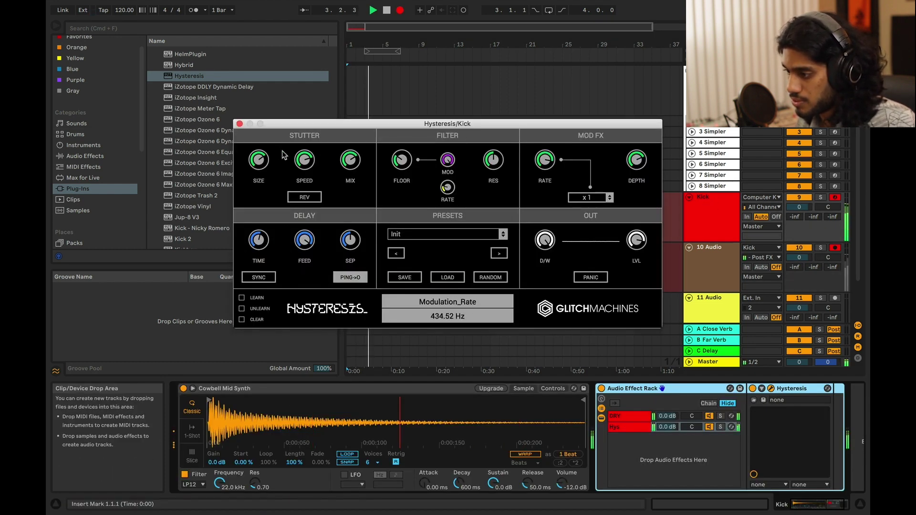
left_click_drag(352, 157, 353, 142)
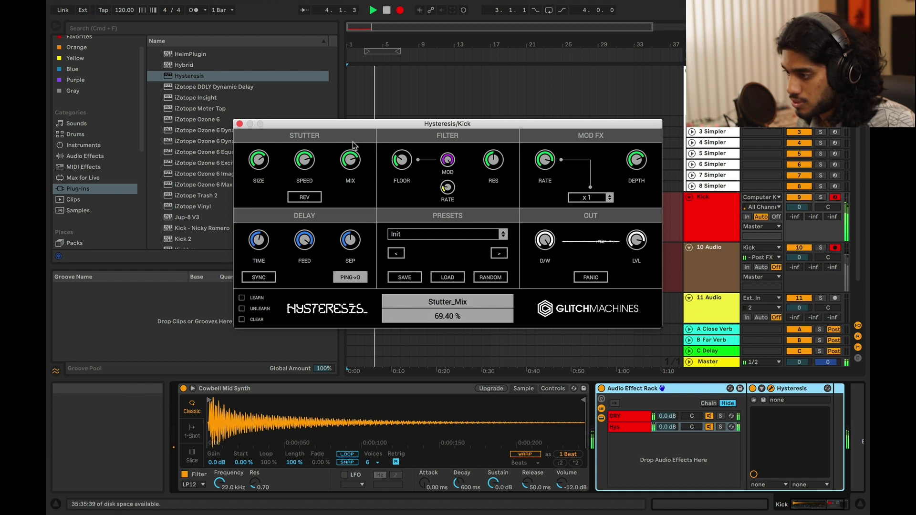
left_click(311, 199)
left_click_drag(301, 161, 302, 144)
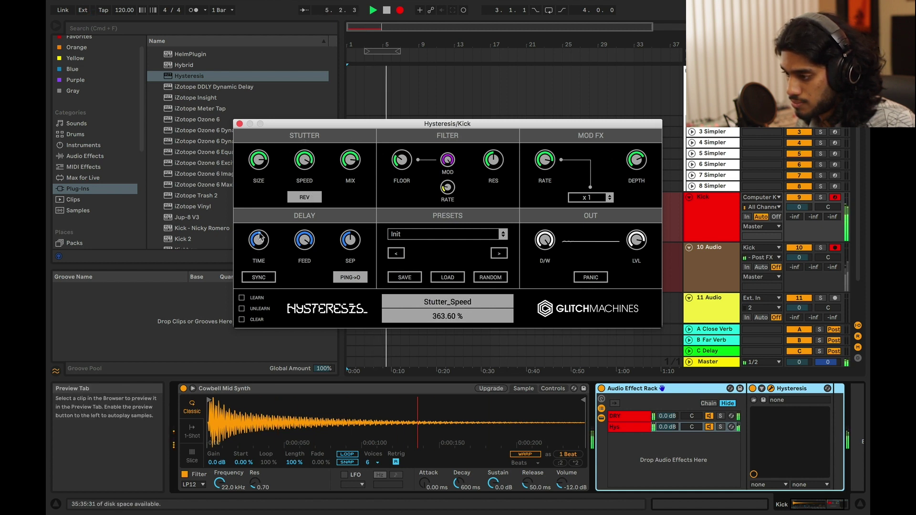
While recording, raise the stutter size above 90 %, lower the stutter mix, vary the delay time, and set resonance to 76.20 %.
left_click_drag(260, 240, 263, 203)
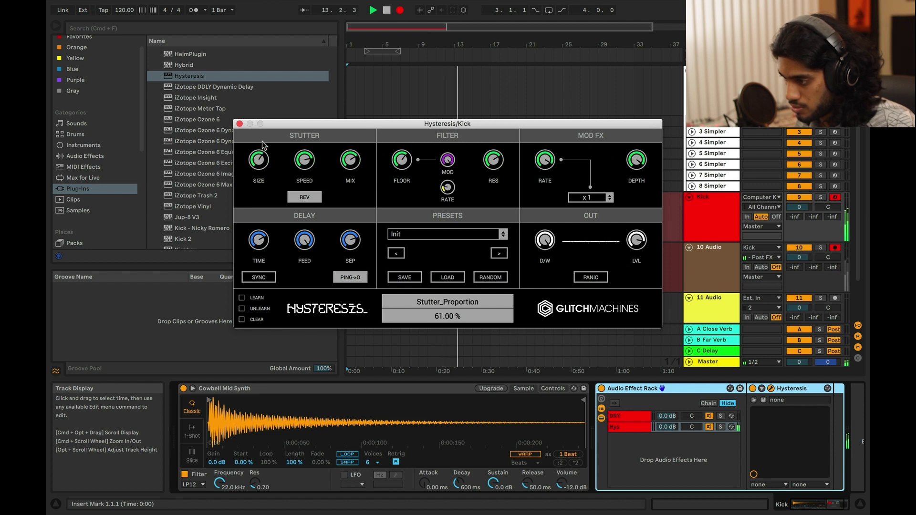
left_click_drag(246, 164, 248, 149)
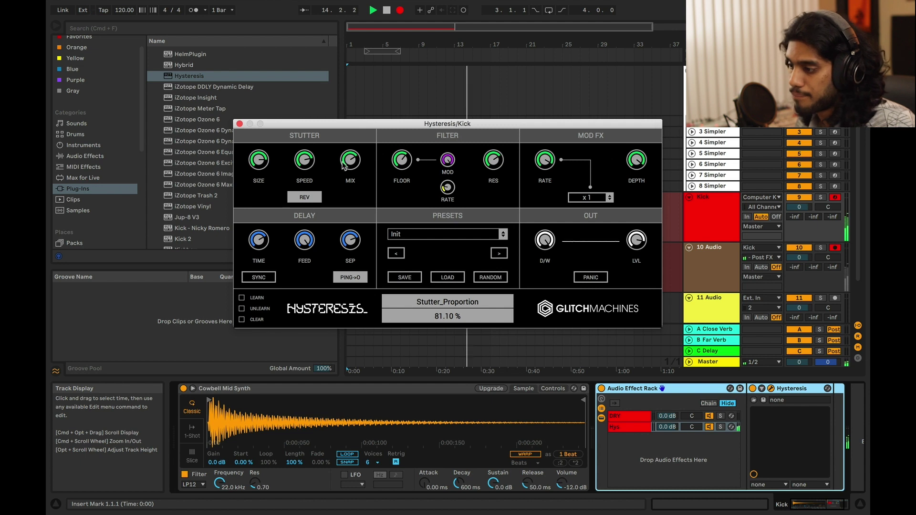
left_click_drag(349, 164, 348, 172)
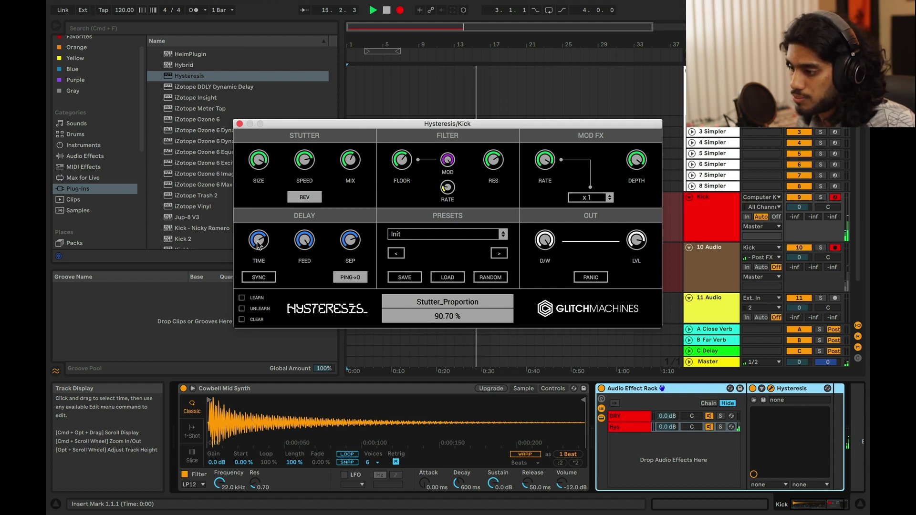
left_click_drag(252, 266, 257, 239)
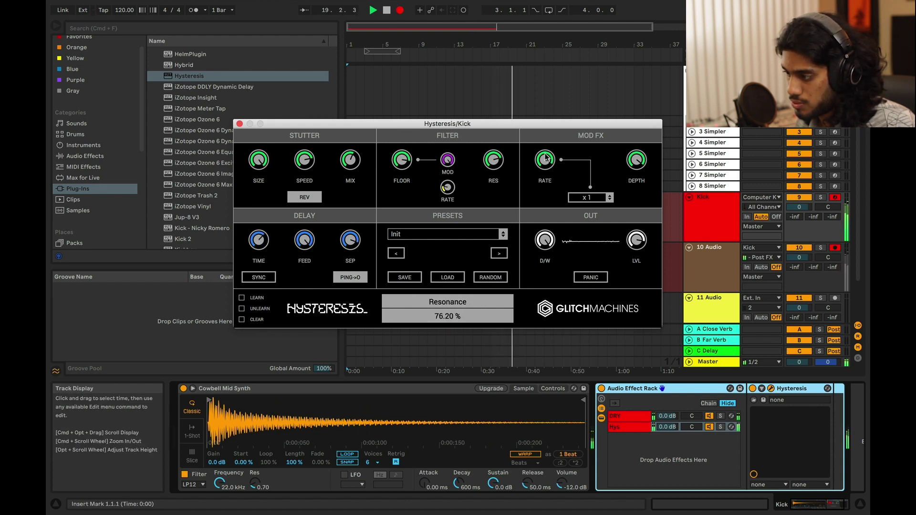
Choose the x1 modulation rate mode and set Hysteresis' delay time to 491 ms.
left_click(588, 201)
left_click(590, 209)
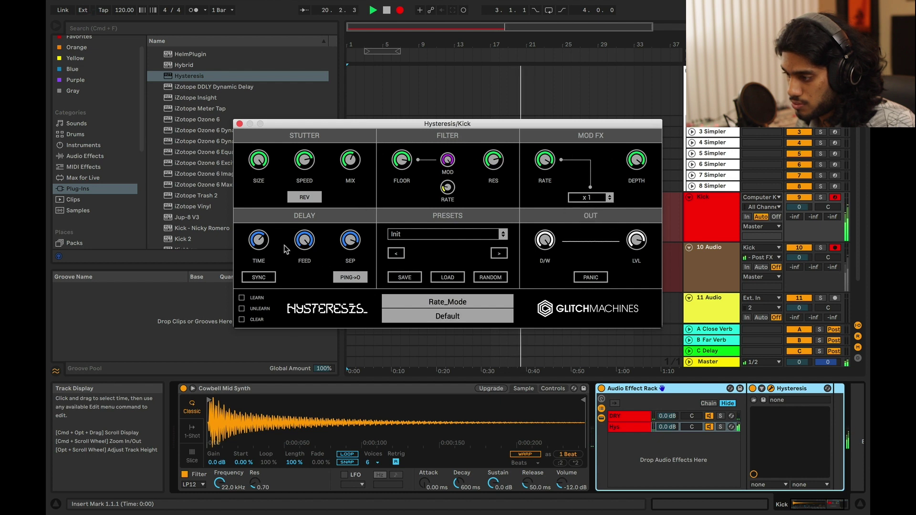
left_click_drag(258, 242, 221, 230)
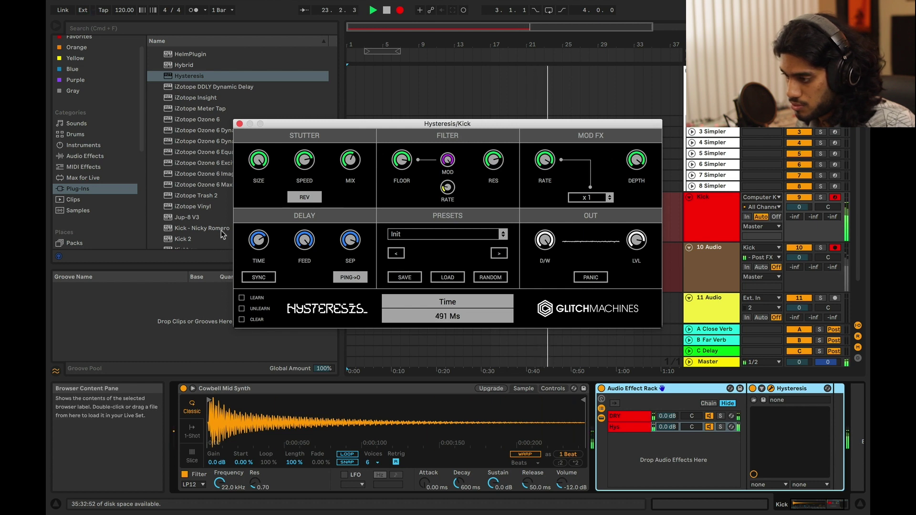
Close the Hysteresis window, show the audio effects in the browser, and stop the recording.
left_click(240, 124)
left_click(84, 156)
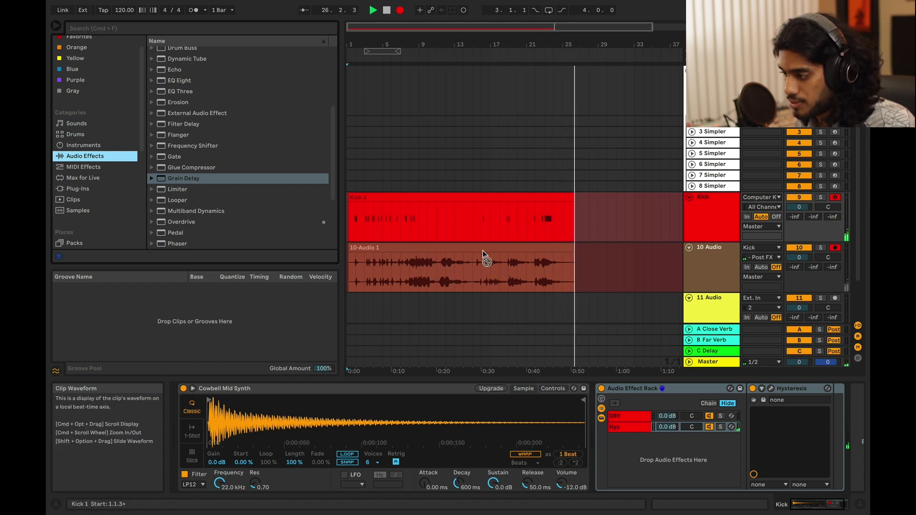
key("space")
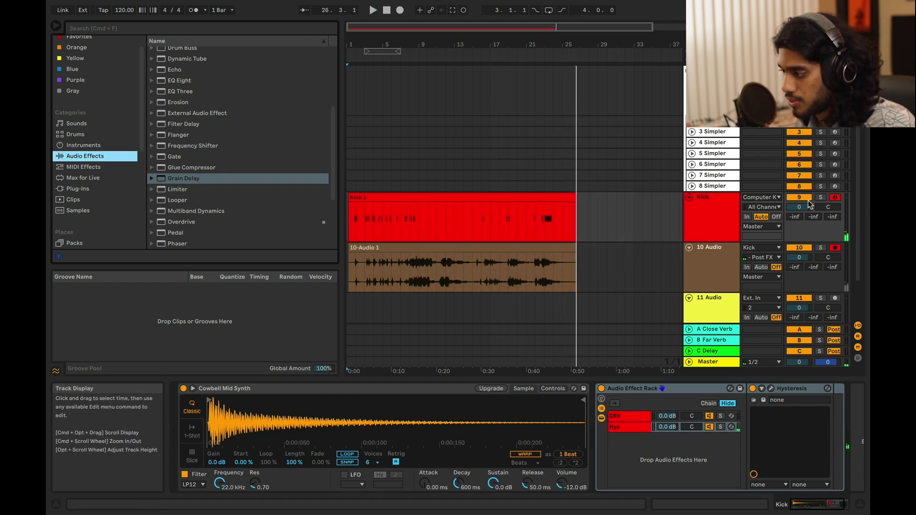
Solo the 10 Audio track and add a Grain Delay to it with Pitch assigned to the vertical axis.
left_click(821, 247)
left_click(410, 271)
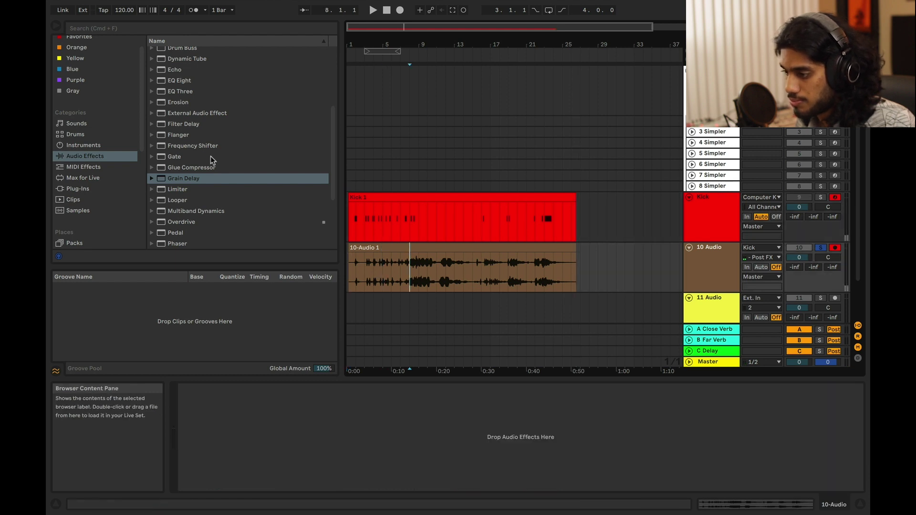
left_click(189, 179)
key("Return")
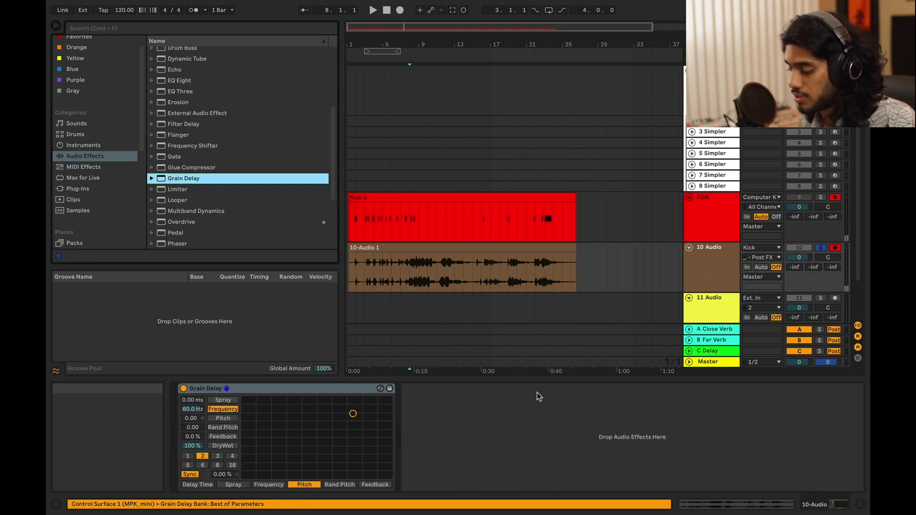
left_click(224, 418)
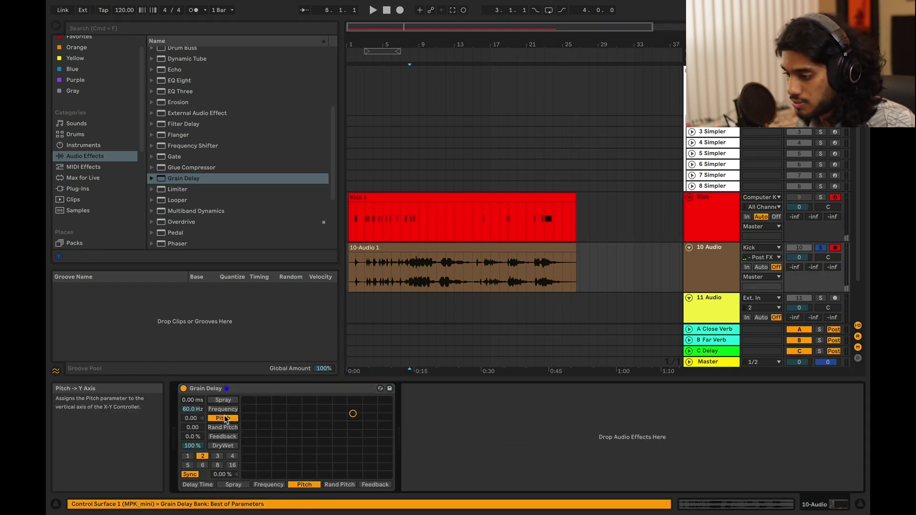
Play 10 Audio from bar 8 and set Grain Delay's DryWet to 30 %, Spray 200 ms, Frequency 1.00 Hz and Rand Pitch 0.30.
left_click(409, 284)
key("space")
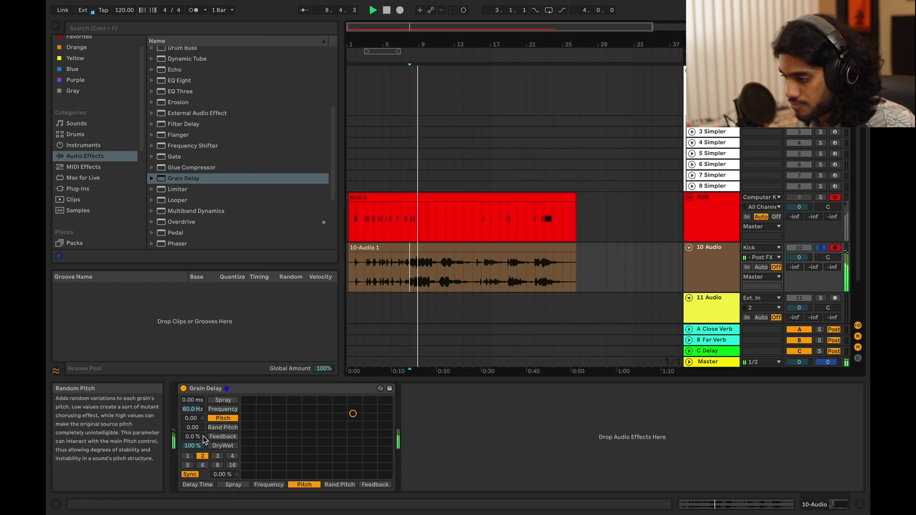
left_click_drag(193, 444, 193, 478)
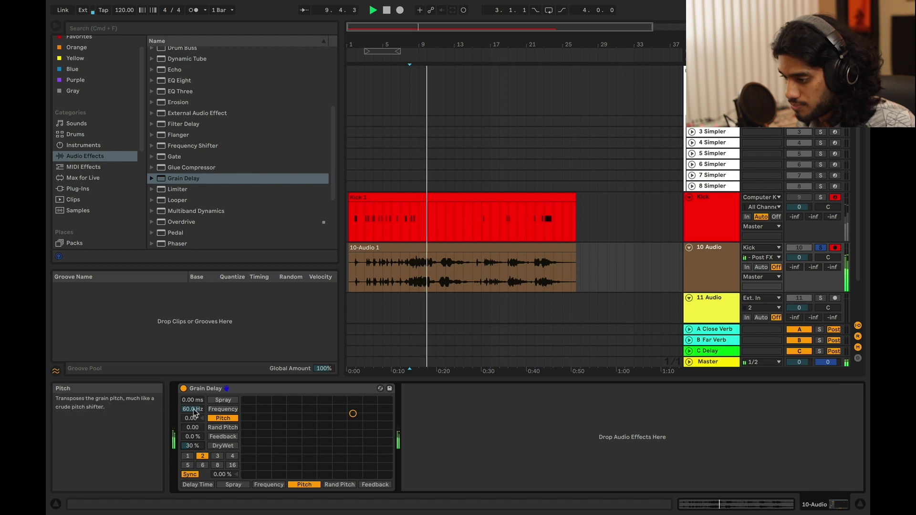
mouse_move(194, 410)
left_mouse_down()
mouse_move(194, 430)
mouse_move(191, 370)
left_mouse_up()
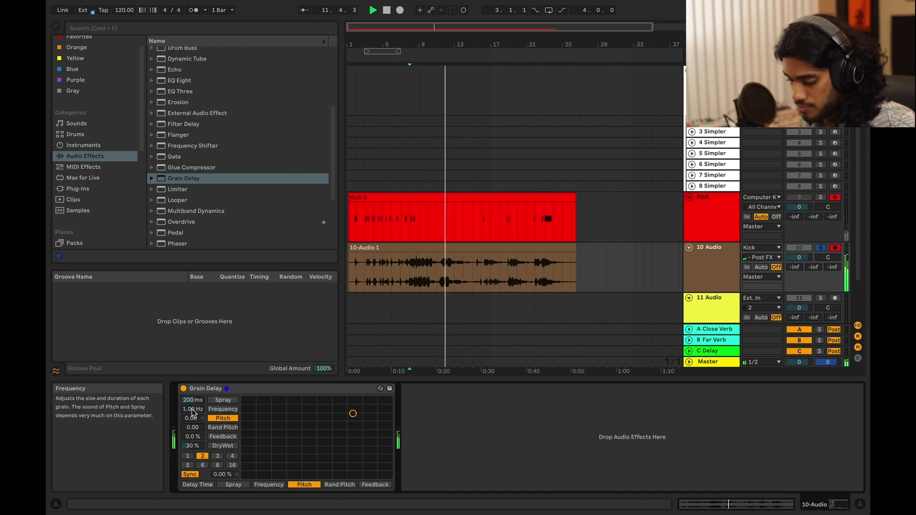
left_click_drag(192, 427, 192, 415)
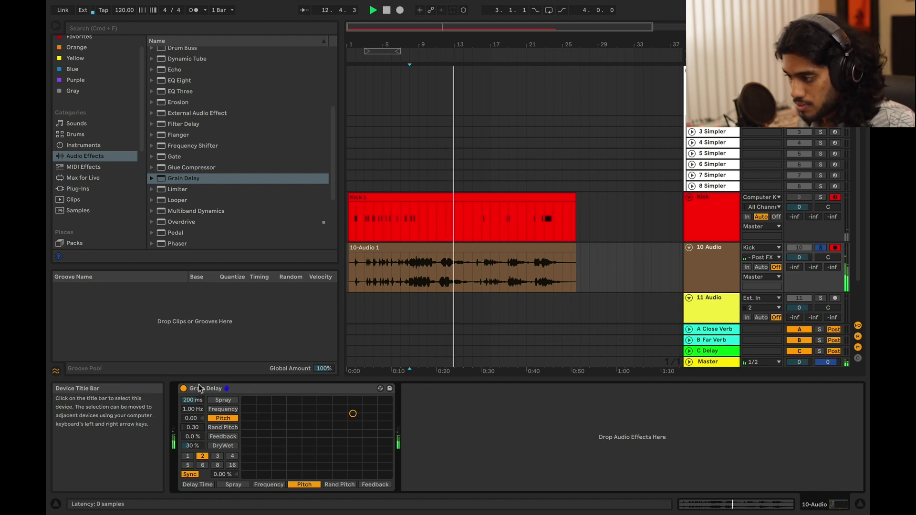
Set Grain Delay's Feedback to 82 %, DryWet to 53 %, Spray to 110 ms and Rand Pitch to 1.00 while playing 10 Audio.
left_click(725, 272)
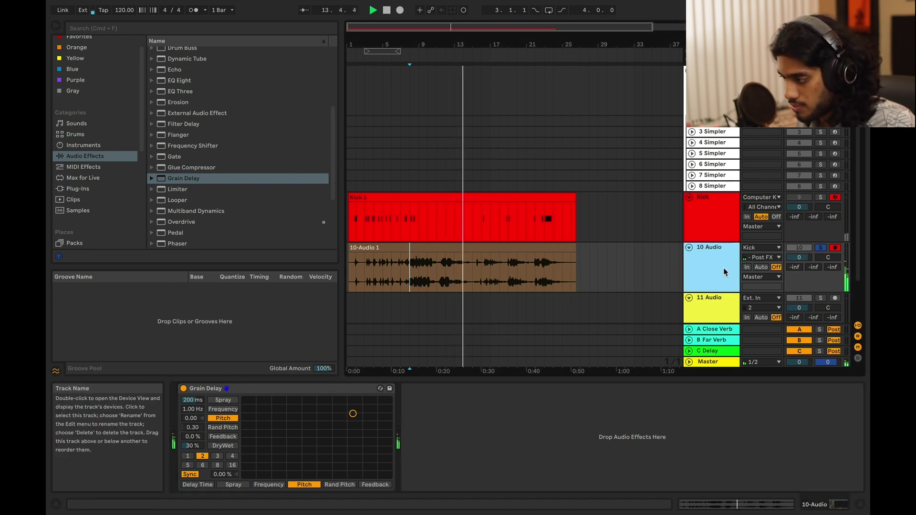
left_click_drag(193, 446, 193, 436)
left_click_drag(193, 437, 192, 406)
key("space")
key("space")
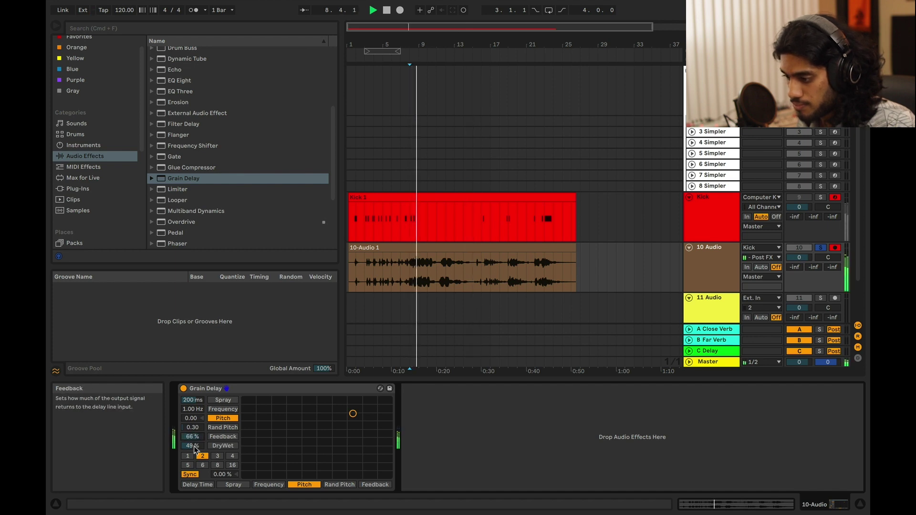
left_click_drag(195, 450, 196, 447)
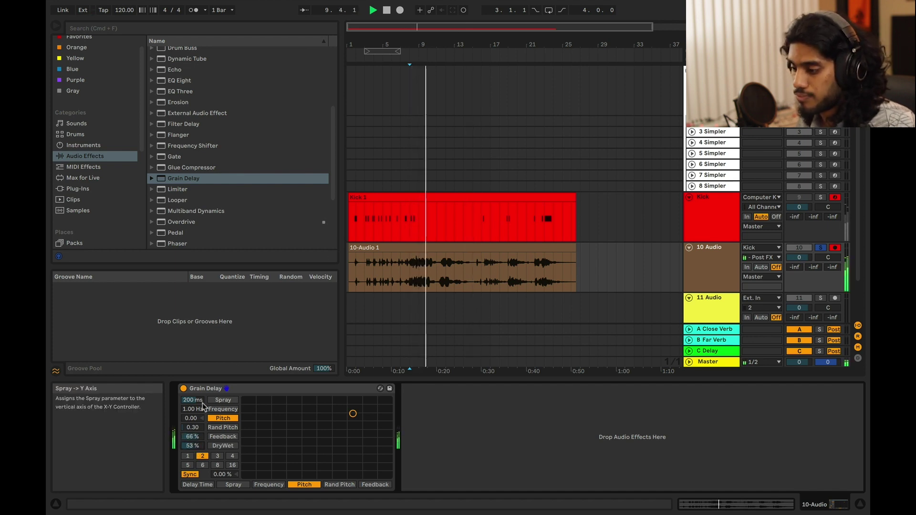
left_click_drag(193, 400, 194, 415)
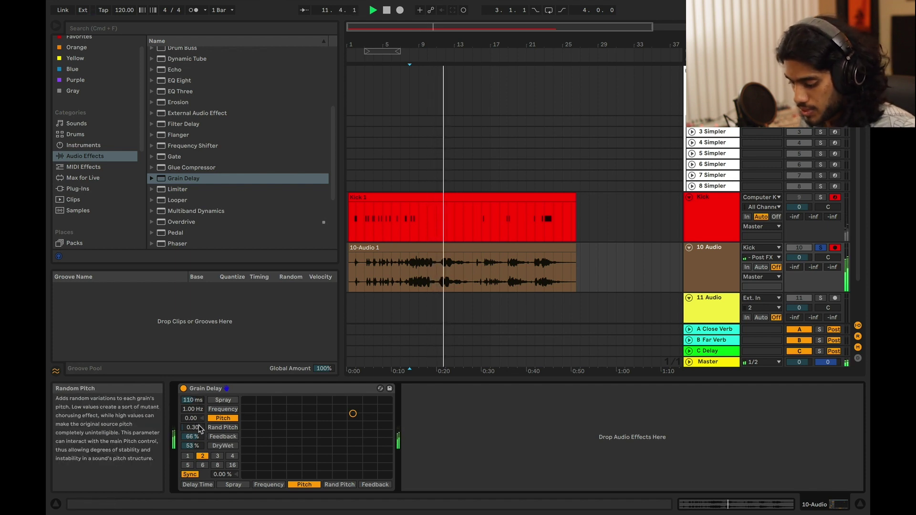
left_click_drag(199, 425, 201, 436)
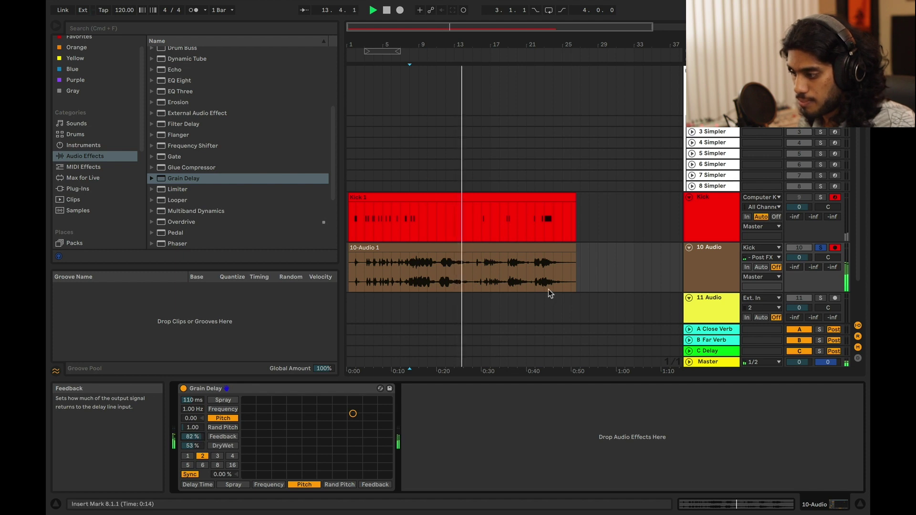
Play 10 Audio from bar 16 to listen to the sparser section with Grain Delay.
left_click(483, 273)
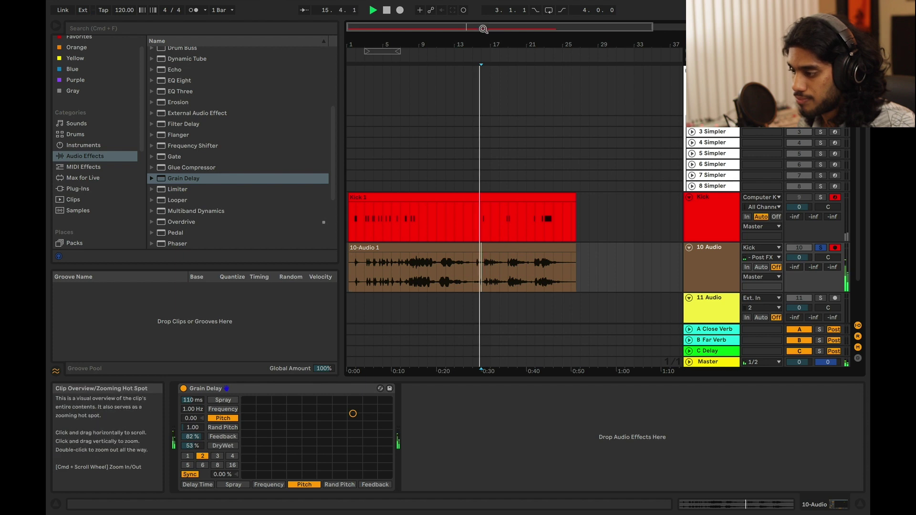
mouse_move(483, 29)
left_mouse_down()
mouse_move(479, 48)
mouse_move(475, 27)
left_mouse_up()
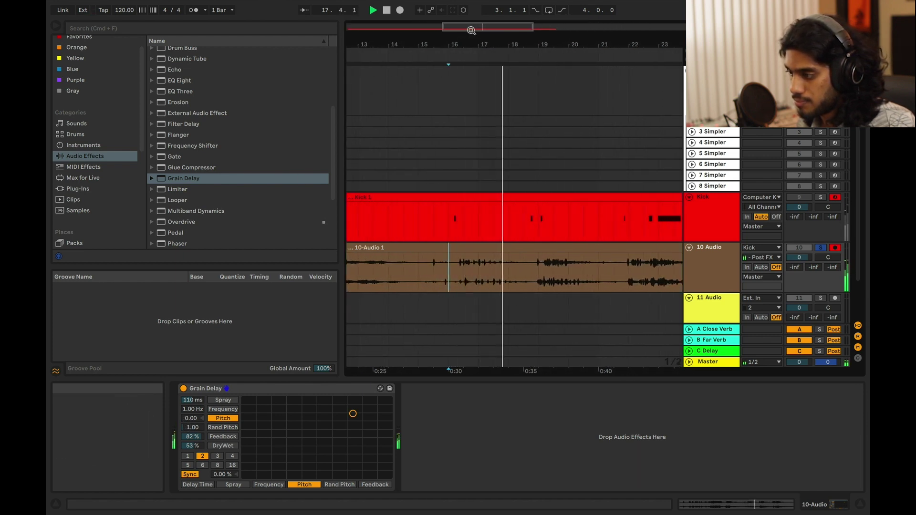
left_click_drag(471, 31, 472, 11)
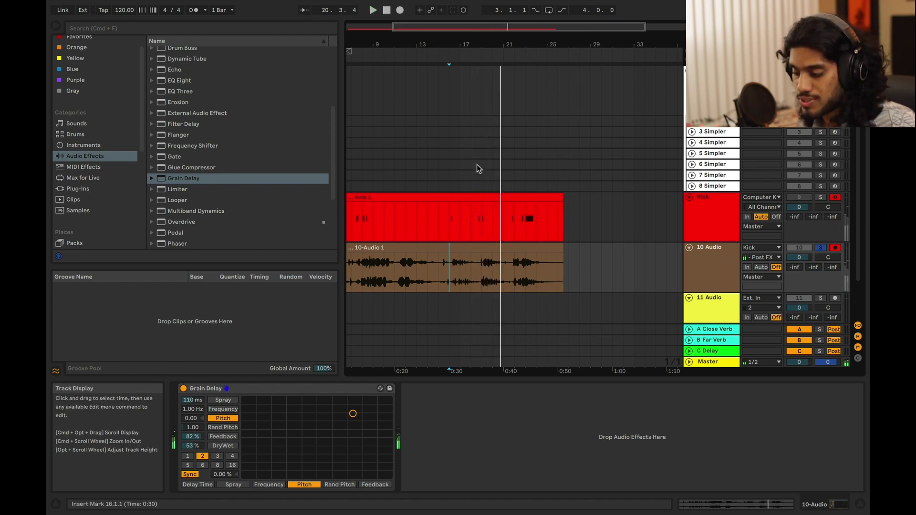
key("space")
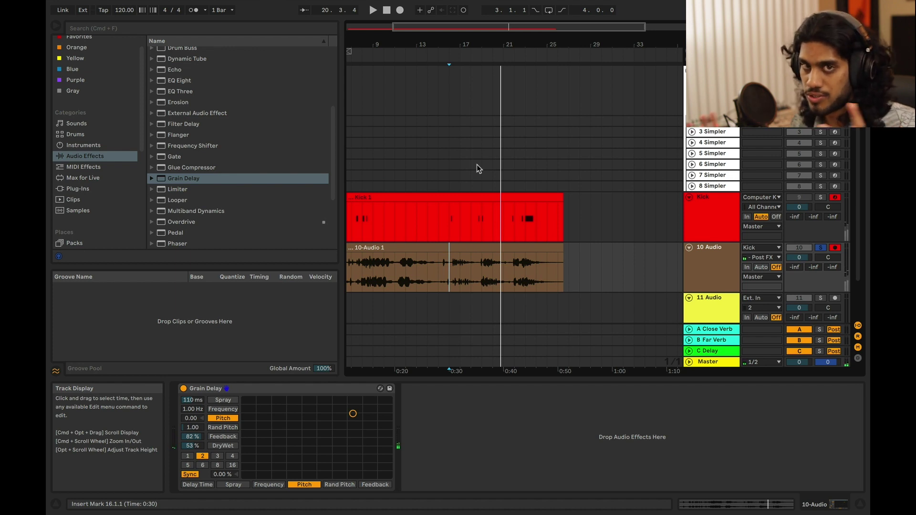
key("space")
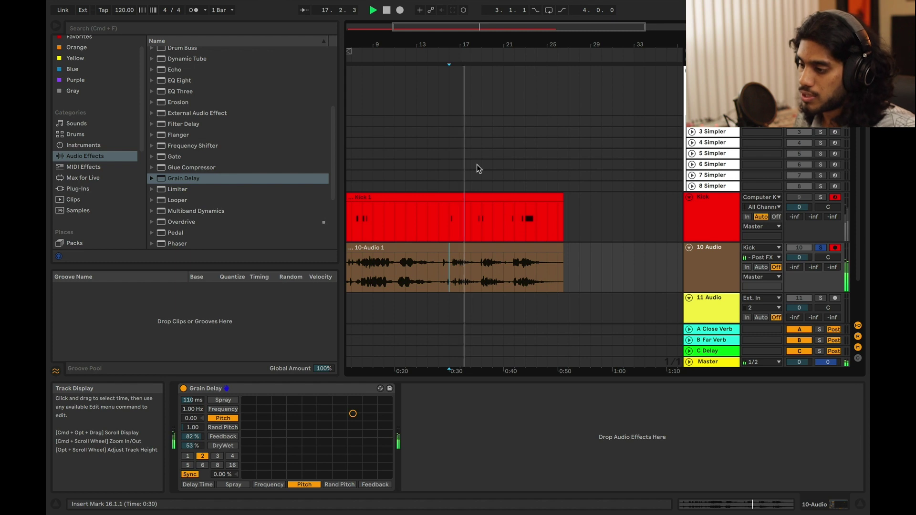
Add a Reverb after Grain Delay on 10 Audio and restart playback from bar 16.
scroll(256, 187, "down", 3)
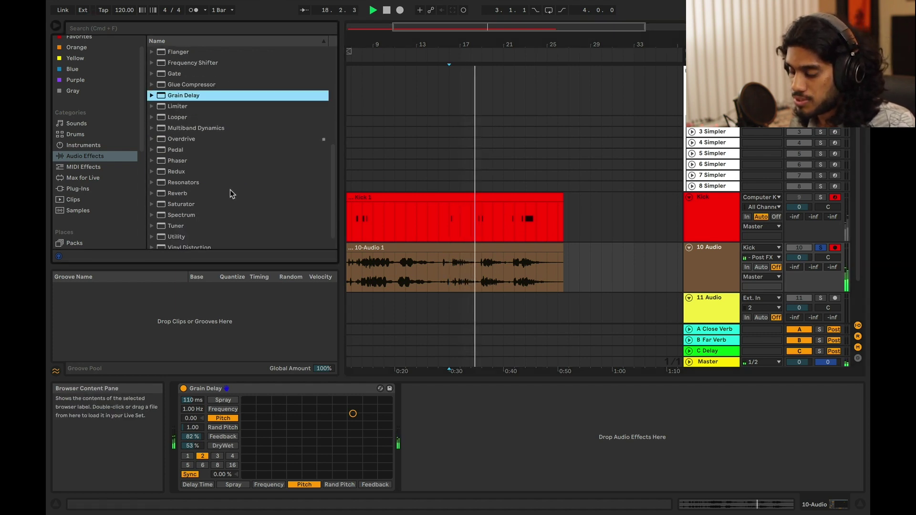
key("space")
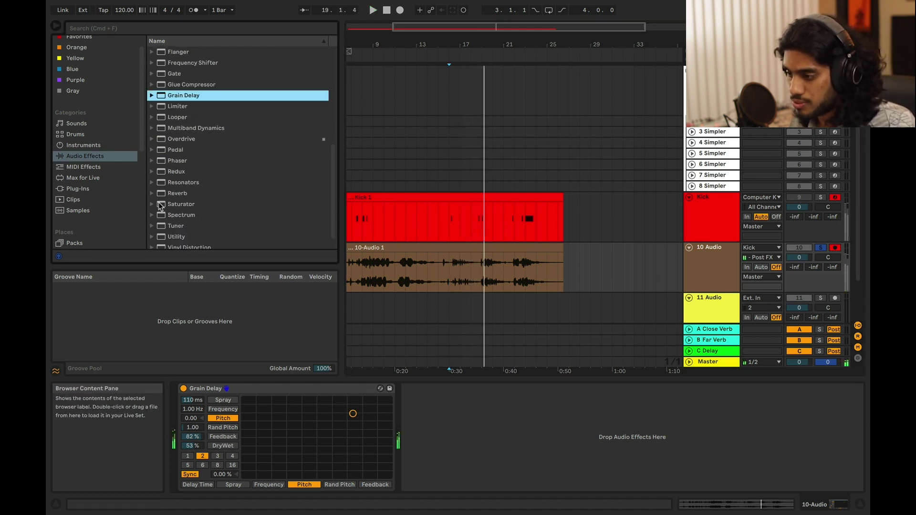
left_click_drag(176, 193, 454, 425)
key("space")
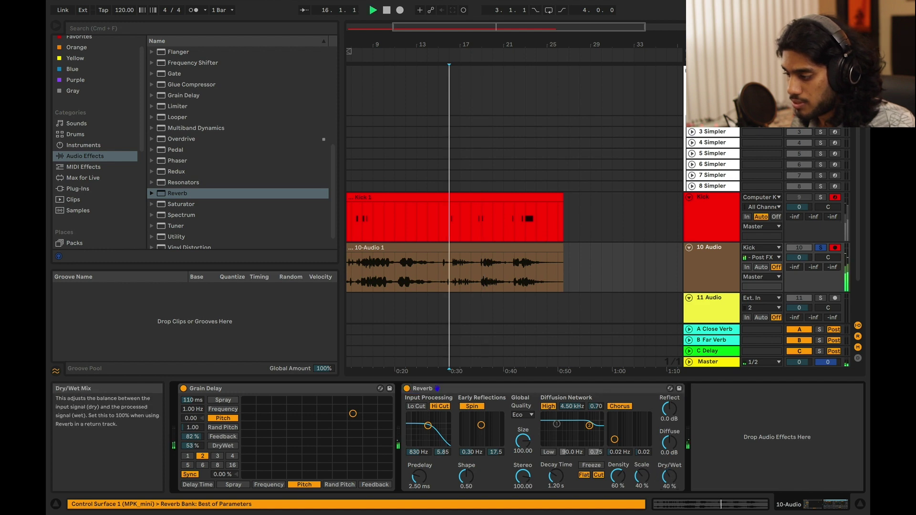
Set Reverb's Size to 176.45, Decay Time to 2.89 s, input filter frequency to 4.32 kHz and Dry/Wet to 48 %.
left_click_drag(670, 476, 669, 482)
left_click_drag(428, 426, 429, 425)
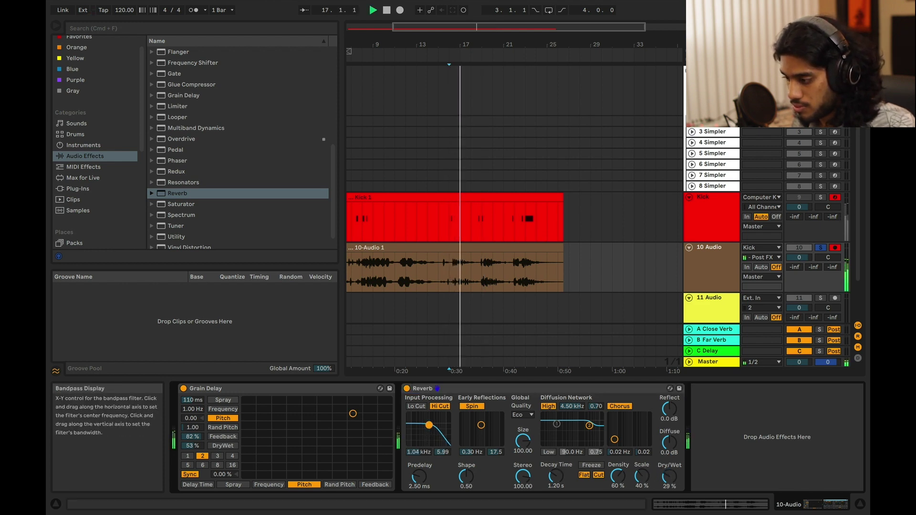
left_click_drag(523, 442, 523, 436)
mouse_move(556, 477)
left_mouse_down()
mouse_move(556, 461)
mouse_move(556, 488)
left_mouse_up()
left_click_drag(523, 442, 524, 434)
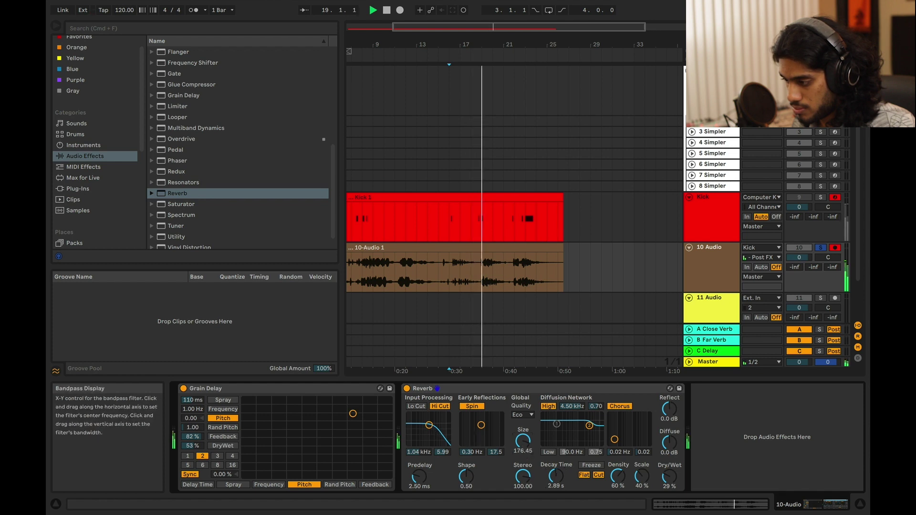
left_click_drag(429, 425, 438, 425)
left_click_drag(669, 476, 670, 471)
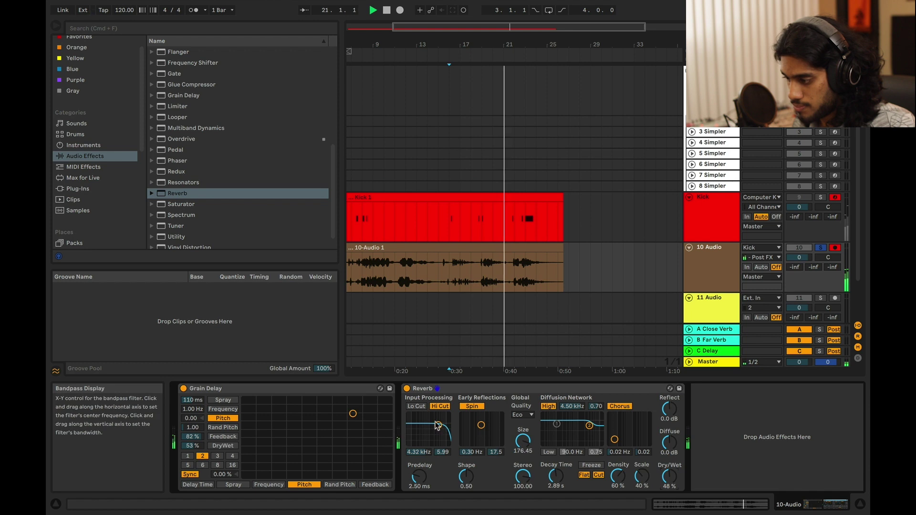
scroll(184, 89, "up", 3)
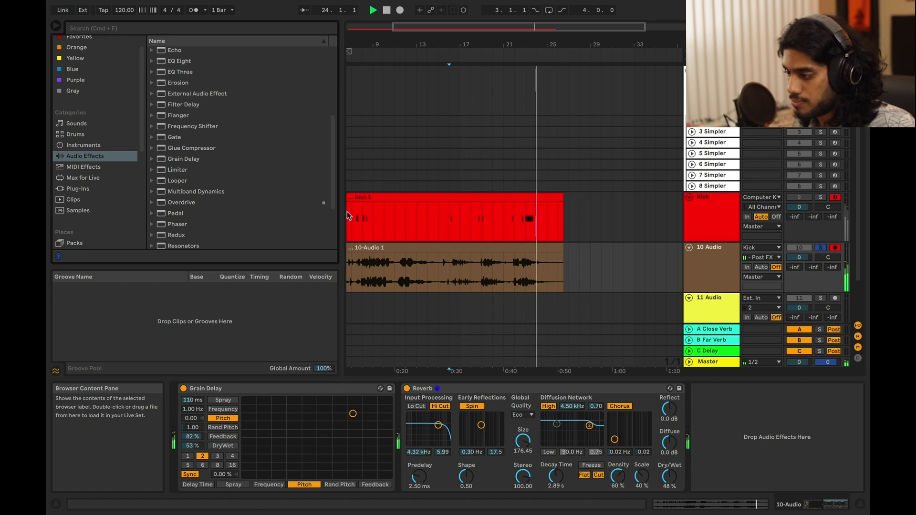
Select the ESM_Paper_Crumpling_Paper clip at bar 9 in the paper sample set and open its sample settings.
left_click(418, 246)
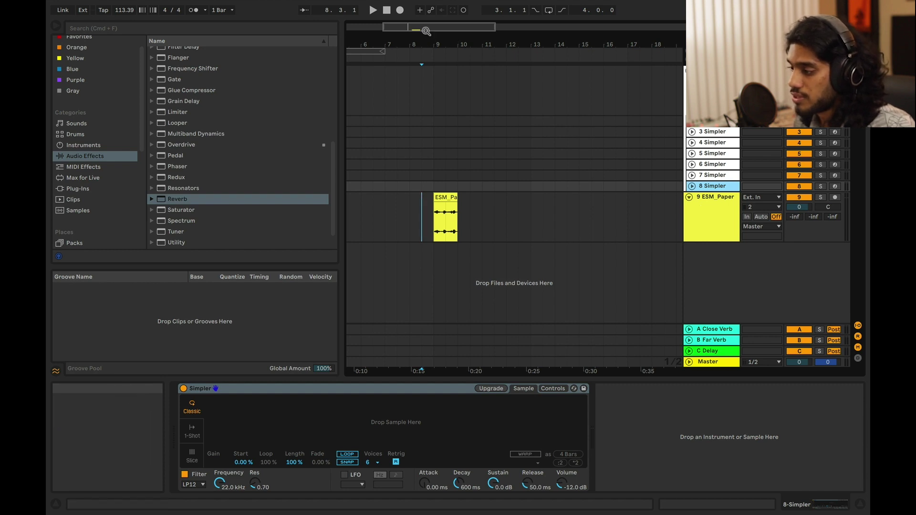
left_click_drag(424, 28, 616, 83)
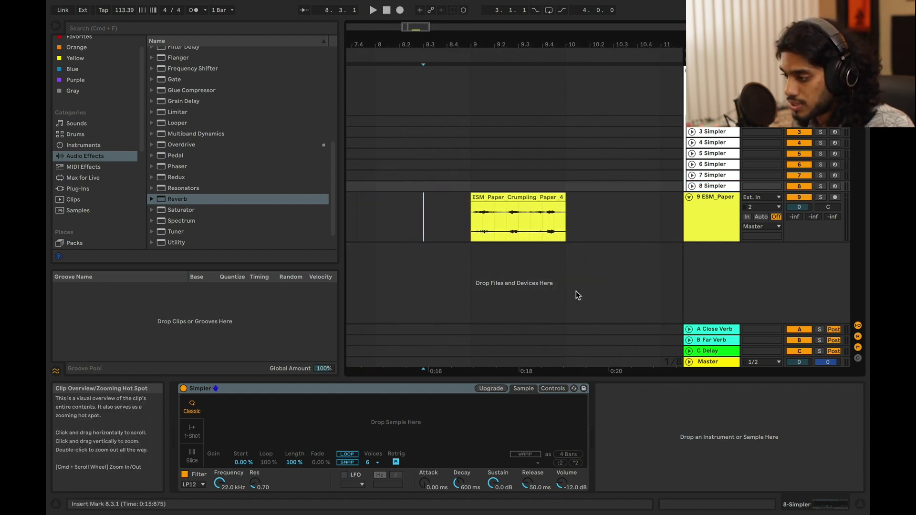
left_click(533, 198)
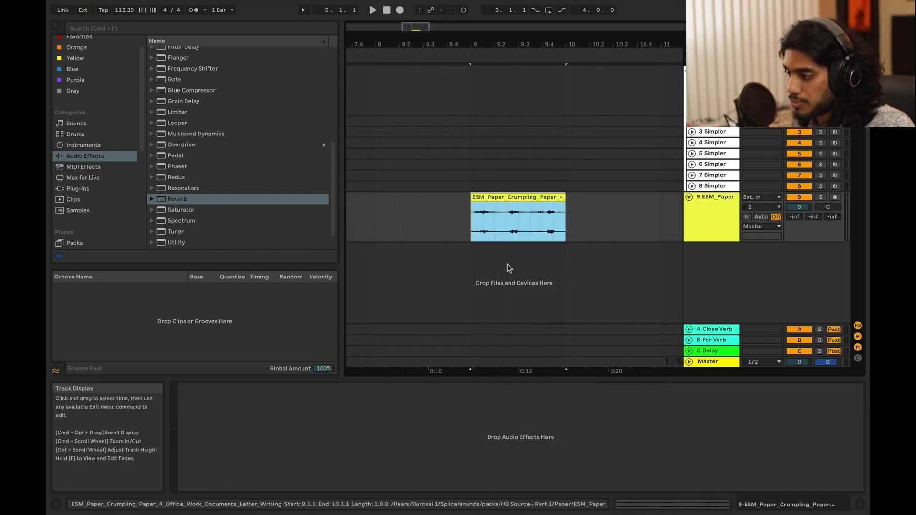
left_click_drag(412, 25, 411, 6)
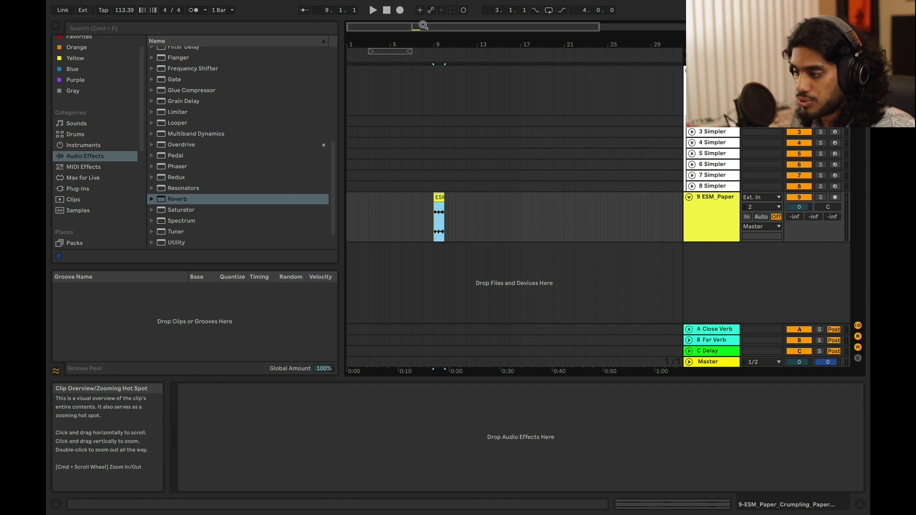
left_click_drag(424, 25, 422, 95)
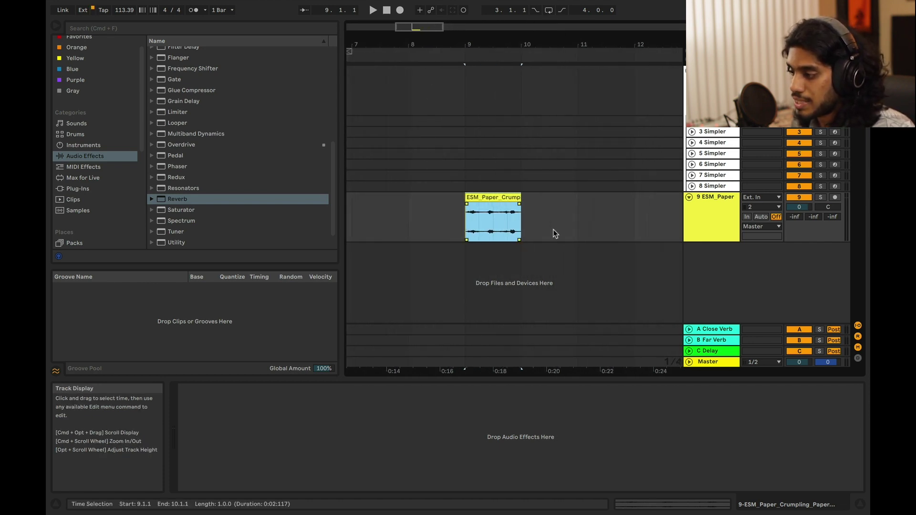
double_click(511, 198)
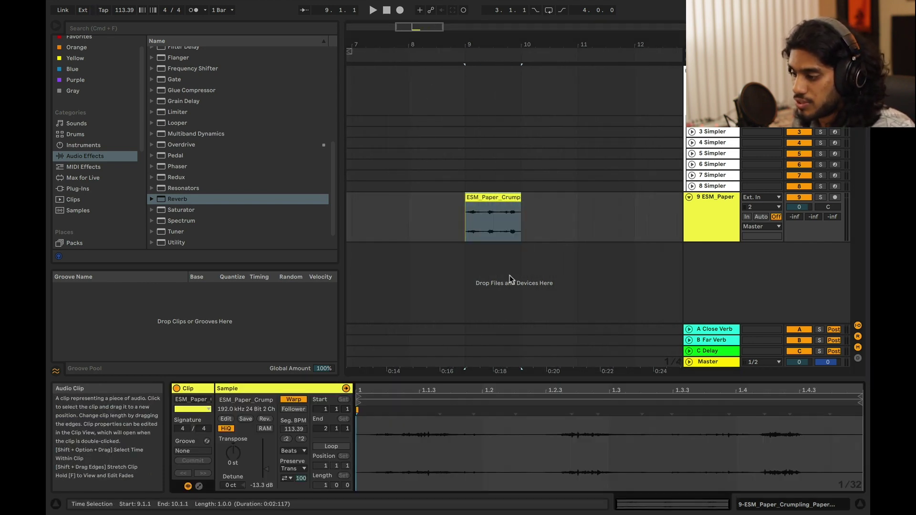
Solo the 9 ESM_Paper track and play the paper crumpling clip.
left_click(819, 198)
key("space")
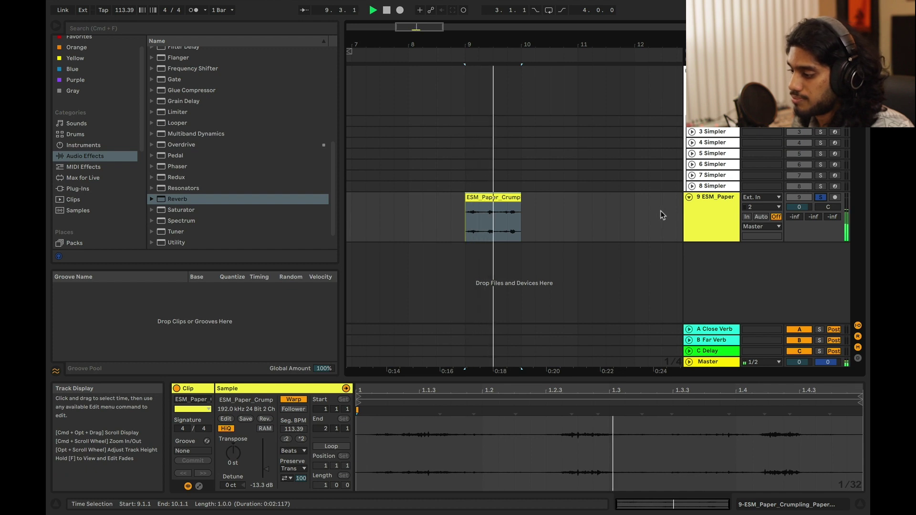
key("space")
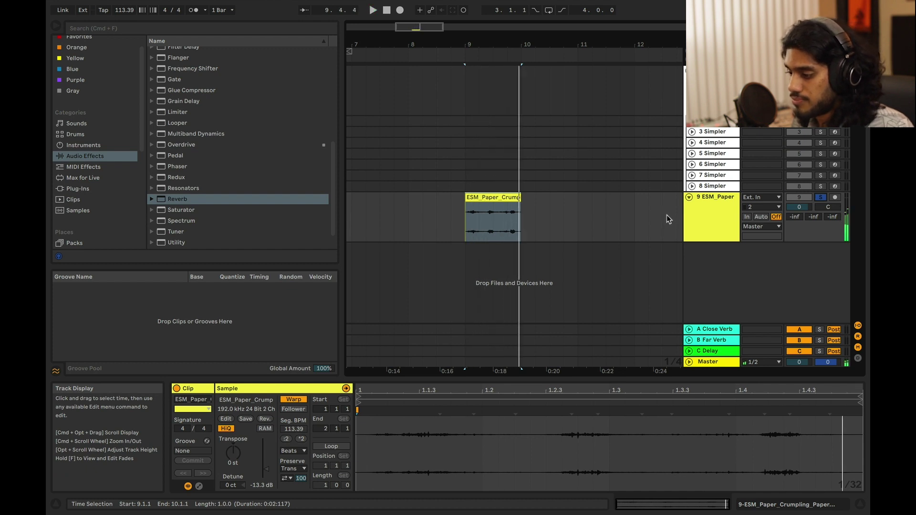
Double the paper clip's segment tempo to 226.77 BPM and play the stretched clip from bar 9.
left_click(301, 439)
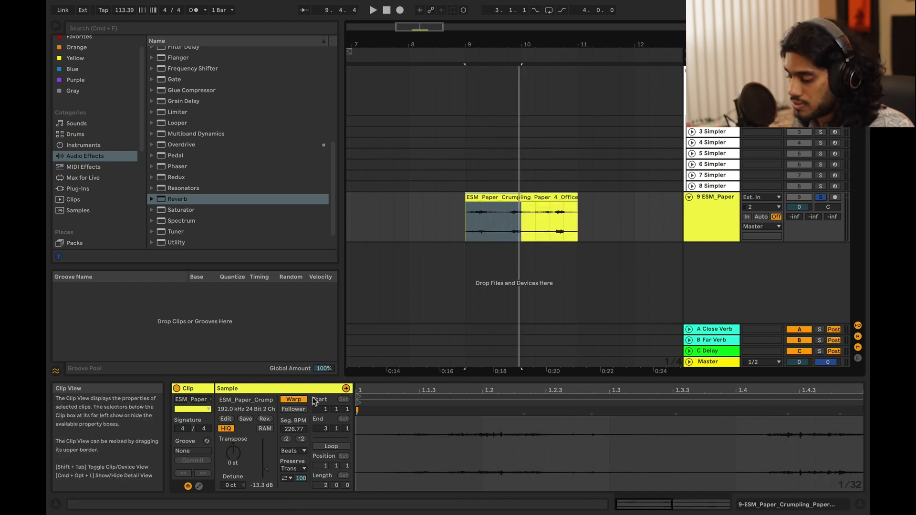
left_click(464, 231)
key("space")
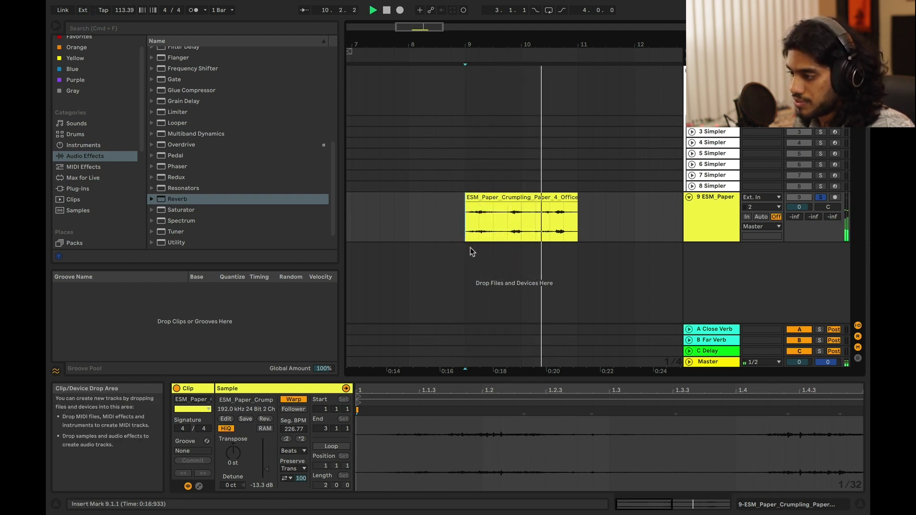
mouse_move(415, 38)
left_mouse_down()
mouse_move(440, 34)
mouse_move(432, 32)
left_mouse_up()
key("space")
Double the paper clip's segment tempo again to 453.54 BPM and audition it from bar 9.
left_click(301, 438)
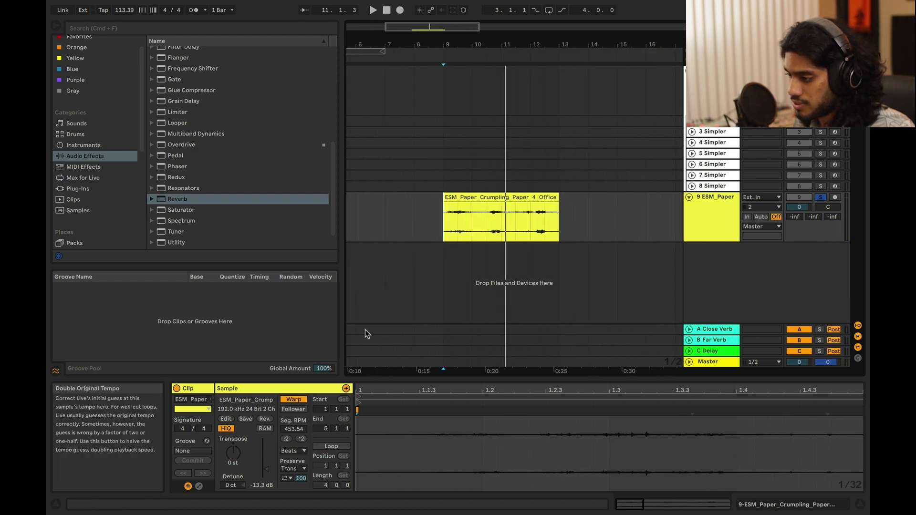
left_click(442, 228)
key("space")
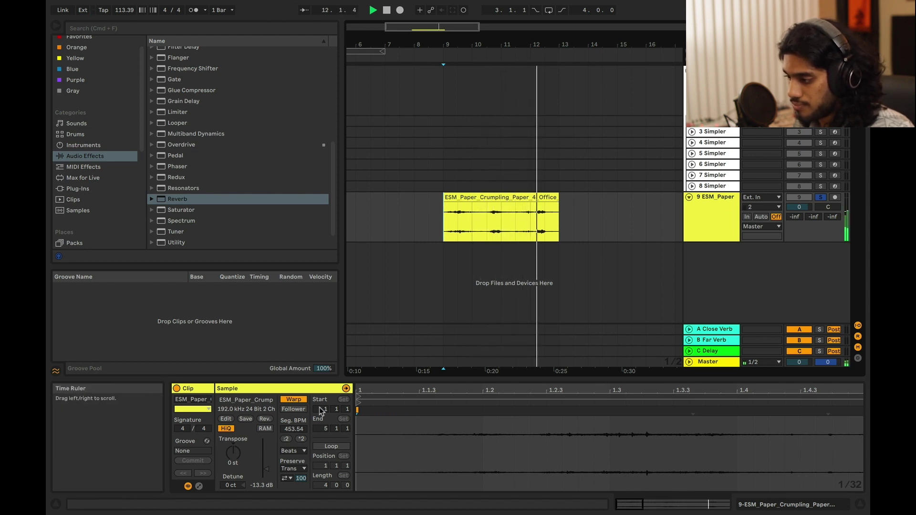
key("space")
Try the Tones warp mode on the paper clip during playback and switch back to Beats.
left_click(295, 450)
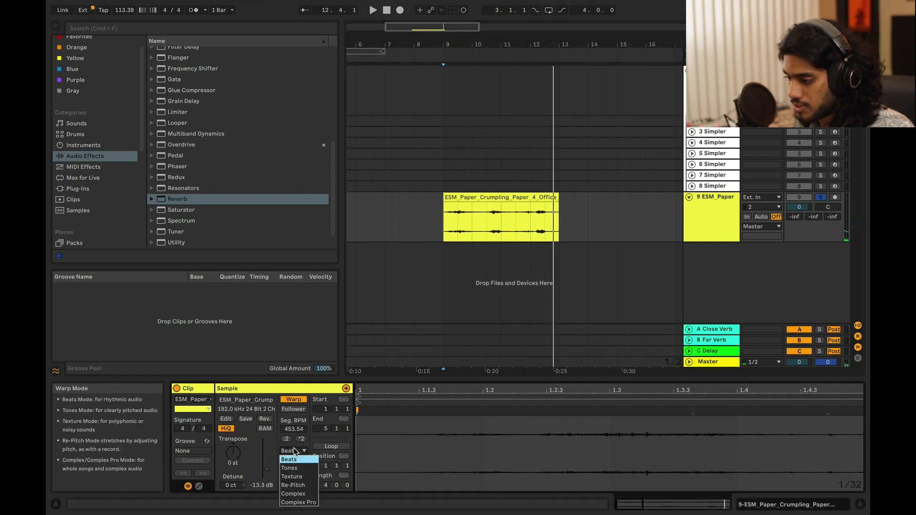
left_click(301, 470)
key("space")
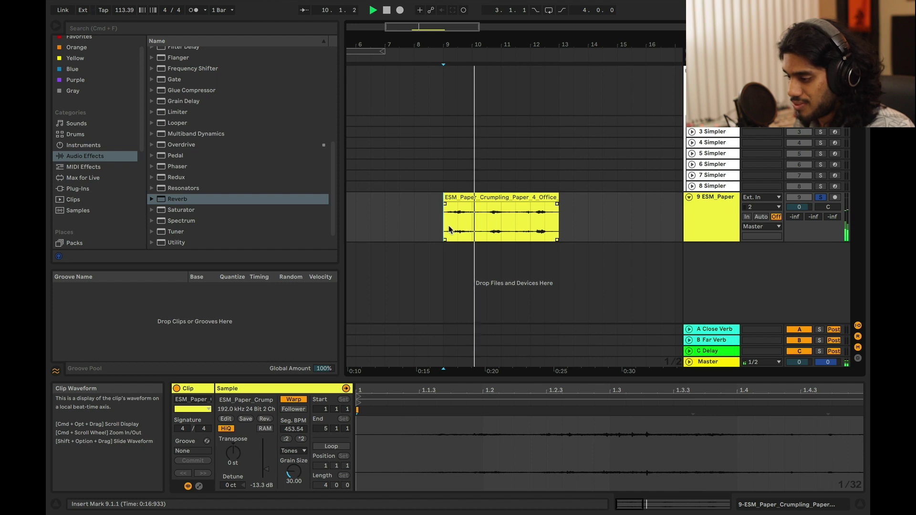
left_click(288, 452)
left_click(290, 460)
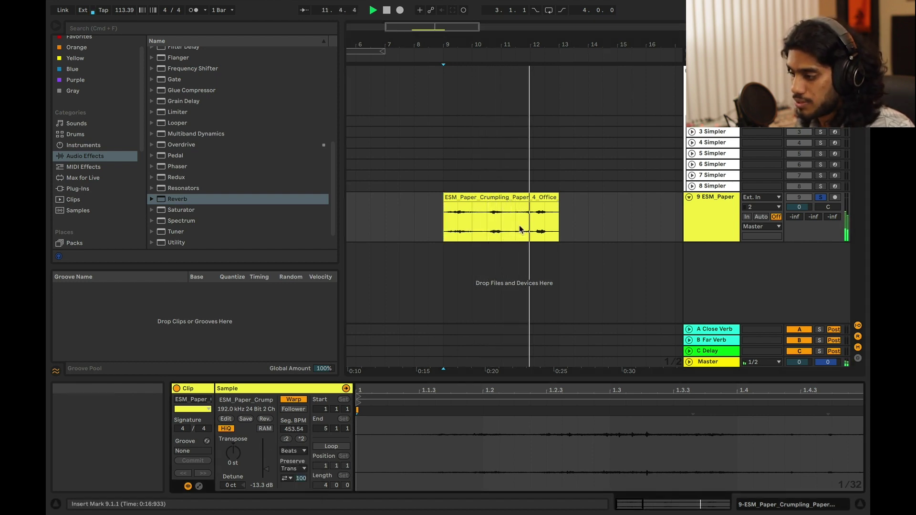
Try the paper clip at a segment tempo of 907.08 BPM, then halve it back to 453.54 BPM.
key("space")
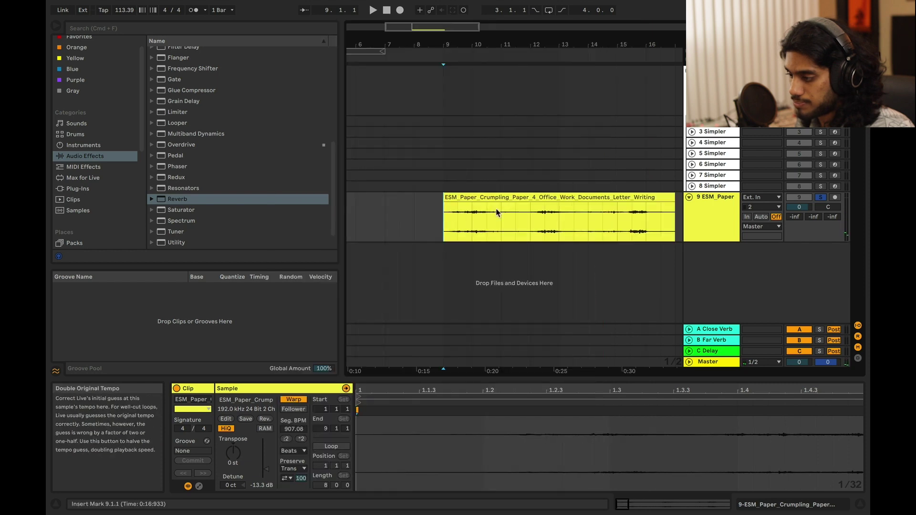
key("space")
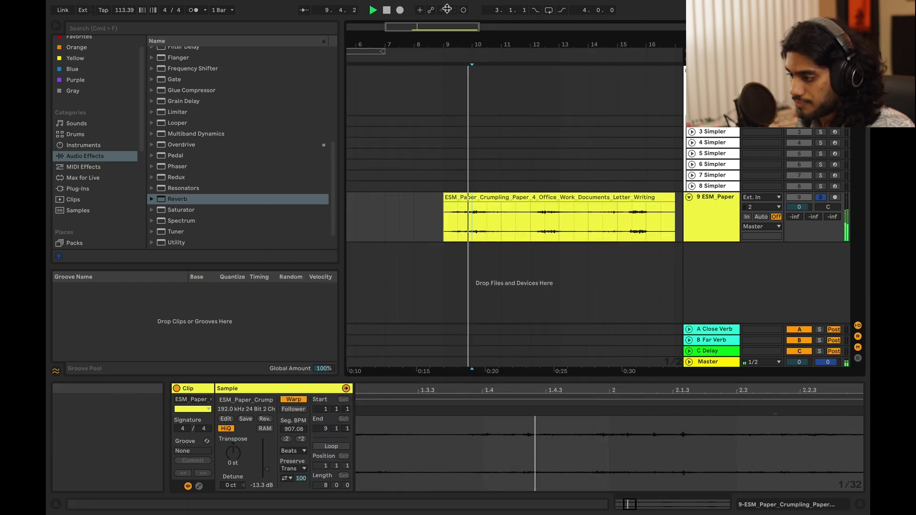
key("space")
left_click(286, 439)
Add a Grain Delay audio effect to the 9 ESM_Paper track.
left_click(701, 209)
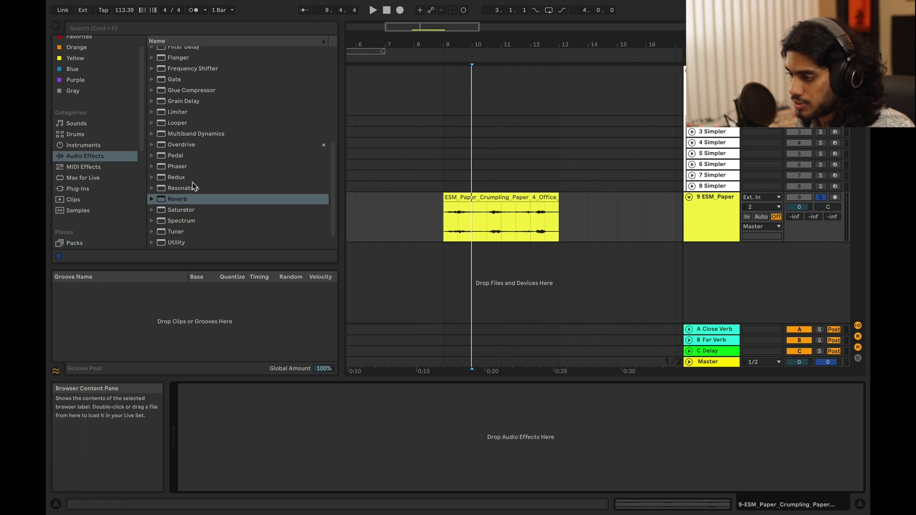
scroll(193, 185, "up", 2)
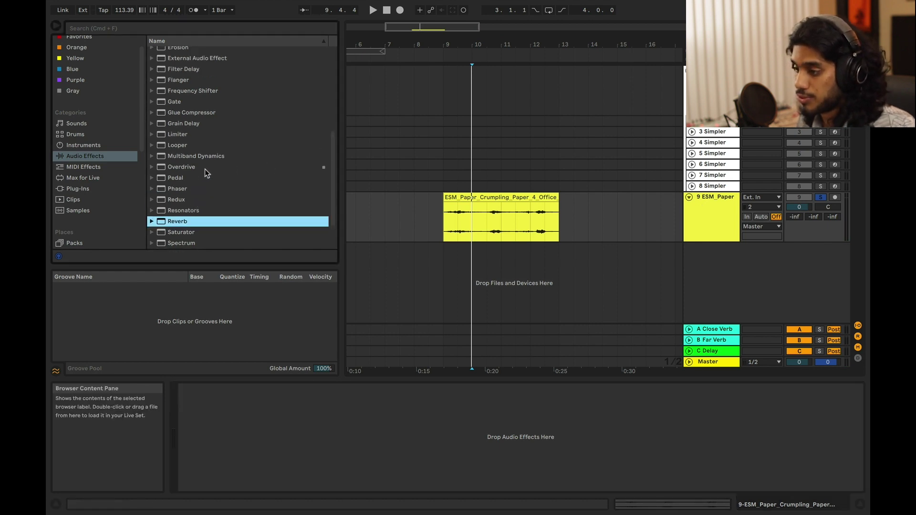
left_click_drag(194, 123, 195, 138)
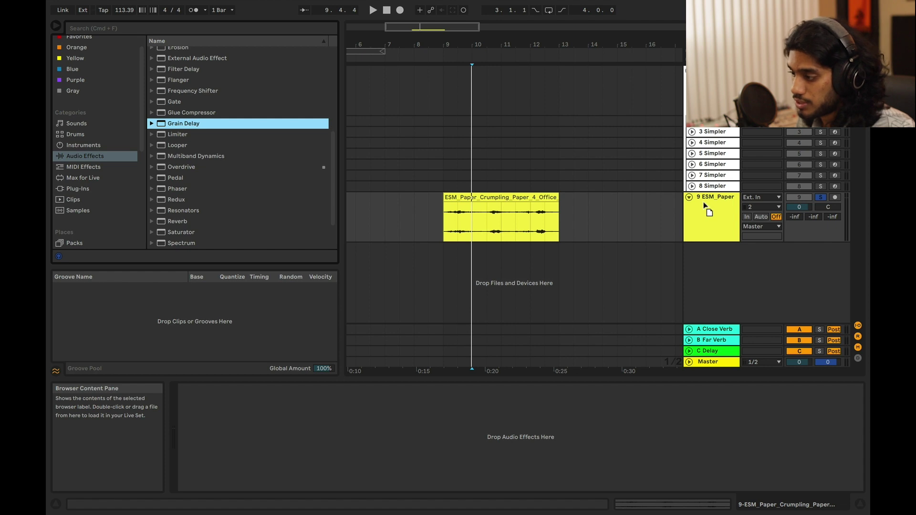
left_click_drag(704, 204, 705, 205)
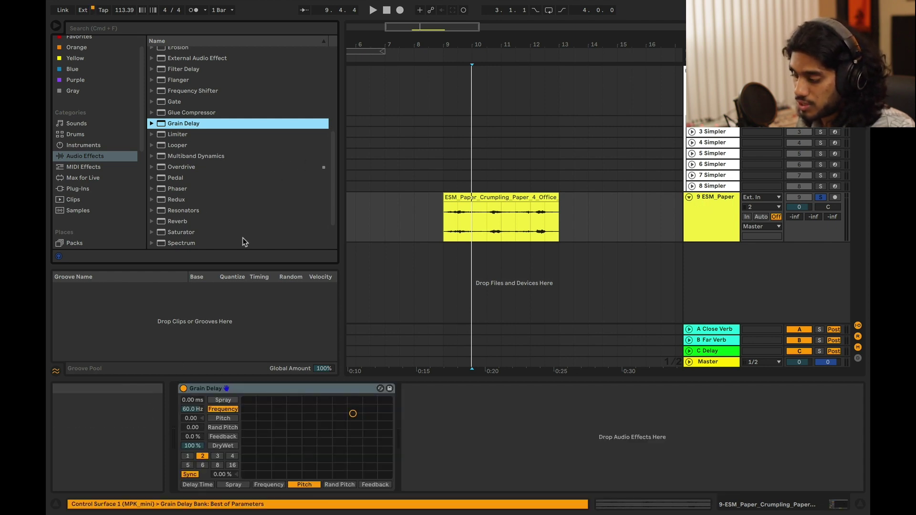
Load the paper clip into the Simpler on track 8, with that track armed and track 9 no longer soloed.
left_click(436, 196)
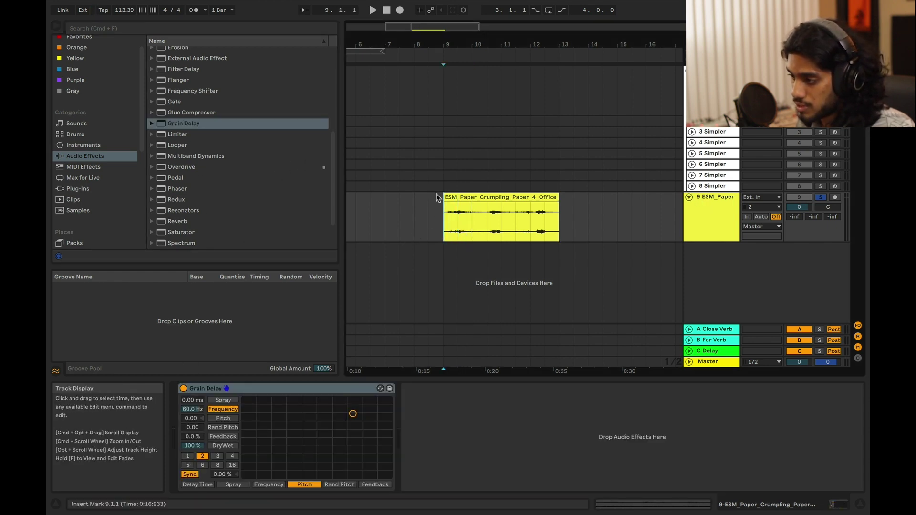
left_click_drag(449, 46, 451, 61)
left_click(722, 186)
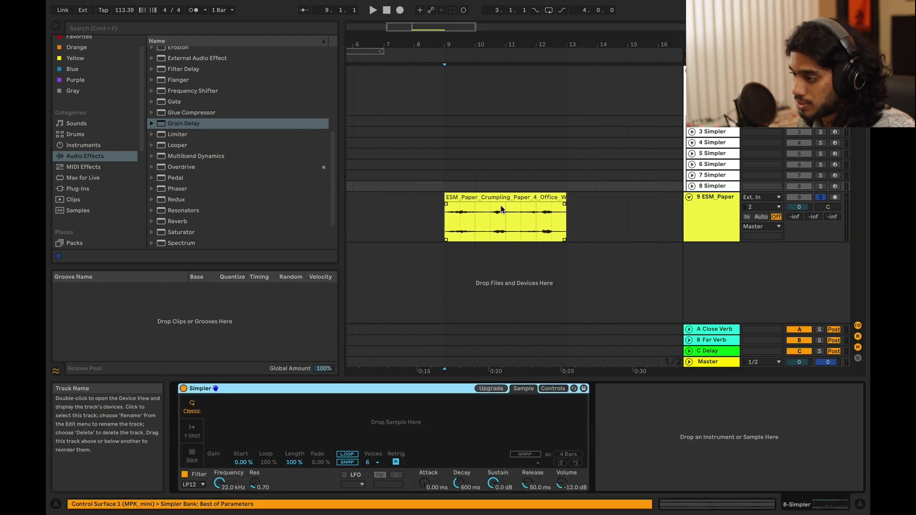
left_click_drag(501, 209, 417, 416)
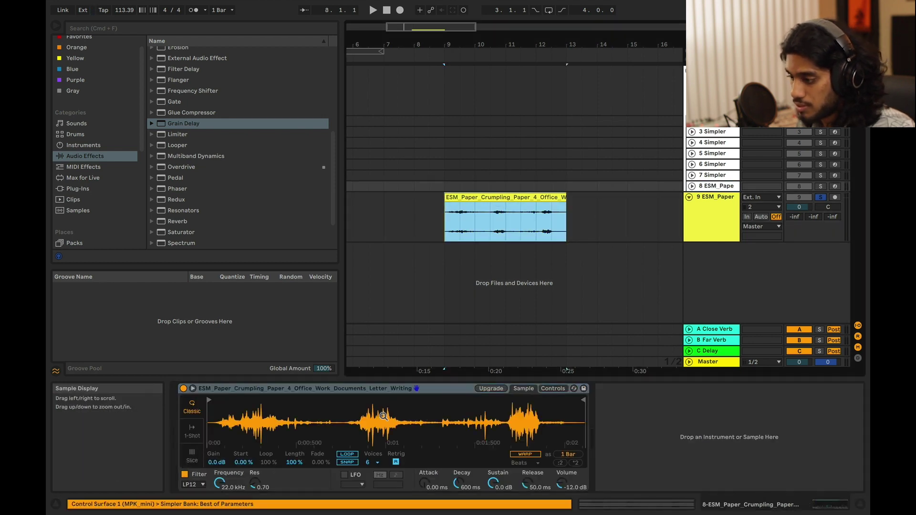
left_click(835, 187)
left_click(821, 197)
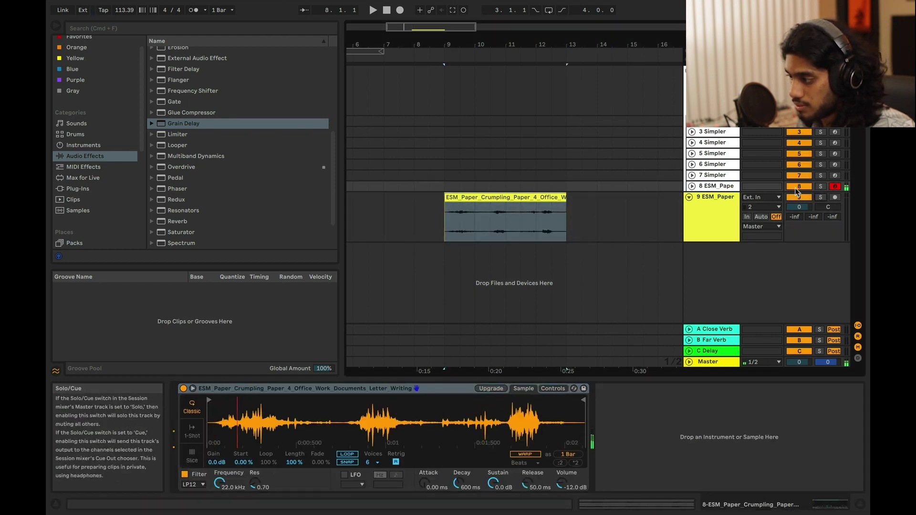
Lower the computer keyboard's octave to C2 and lengthen the Simpler's amplitude attack to 2.25 s.
left_click(553, 389)
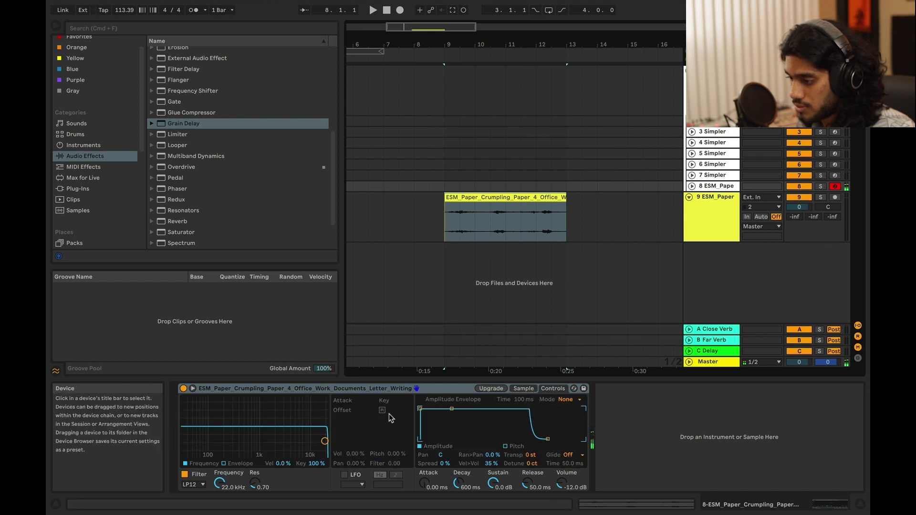
key("z")
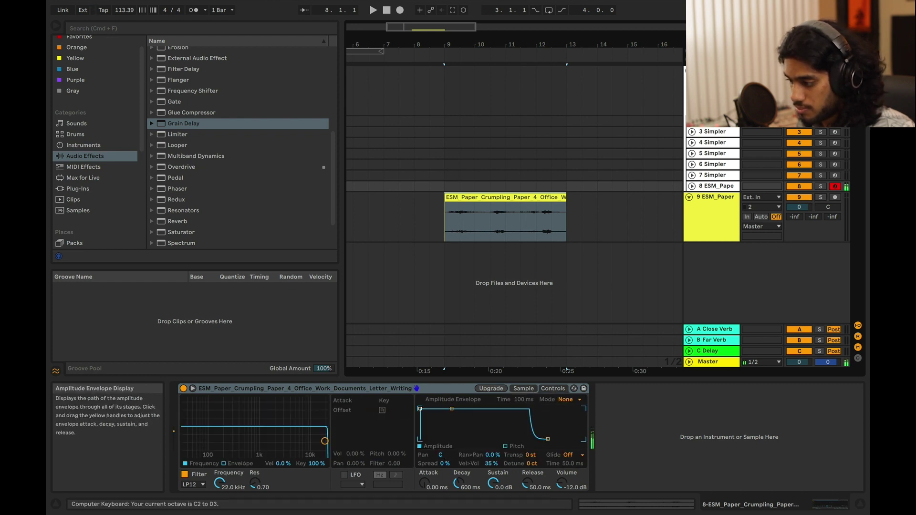
left_click_drag(420, 409, 462, 409)
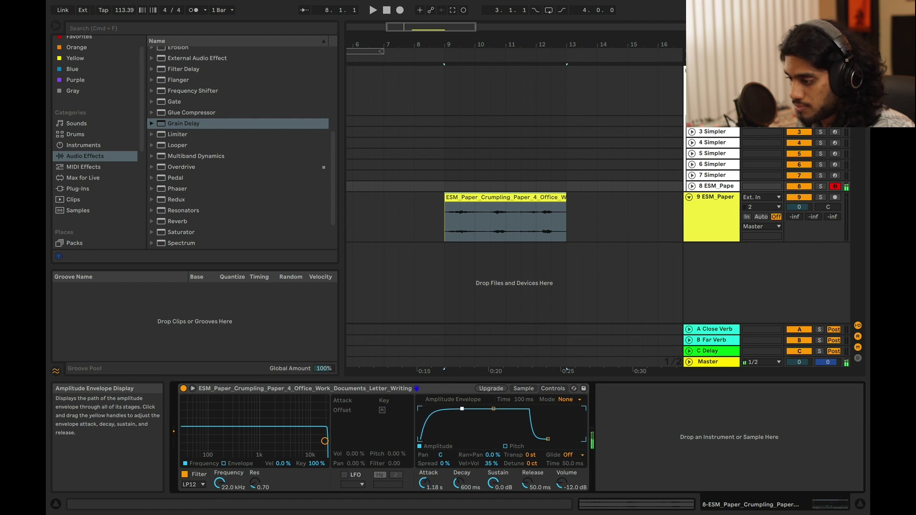
Add Grain Delay after the Simpler with spray 117 ms, pitch 1.50, feedback 81 % and dry/wet 41 %.
left_click_drag(184, 122, 675, 445)
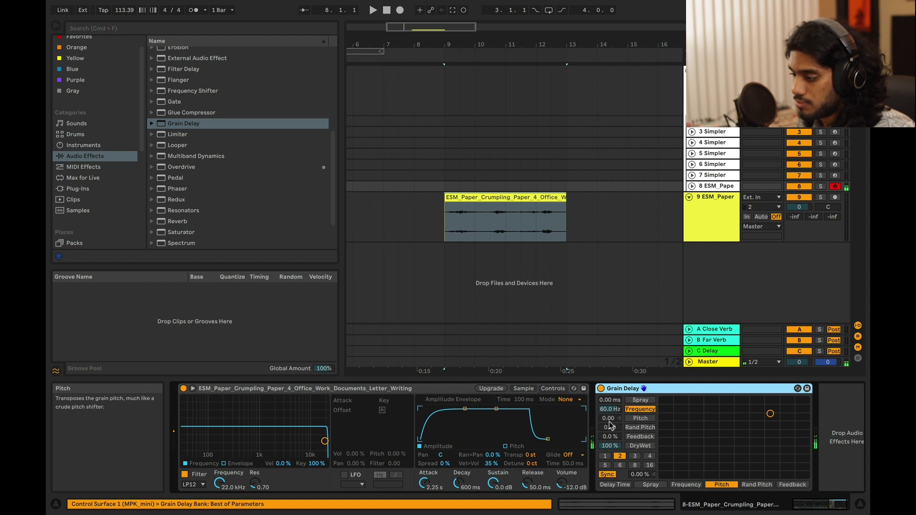
mouse_move(610, 434)
left_mouse_down()
mouse_move(610, 415)
mouse_move(614, 451)
mouse_move(612, 413)
mouse_move(613, 444)
left_mouse_up()
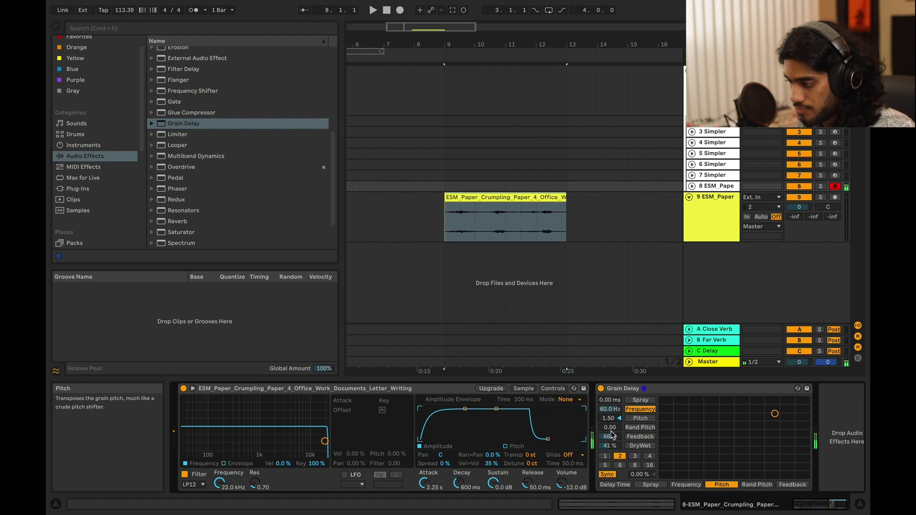
left_click_drag(610, 436, 610, 402)
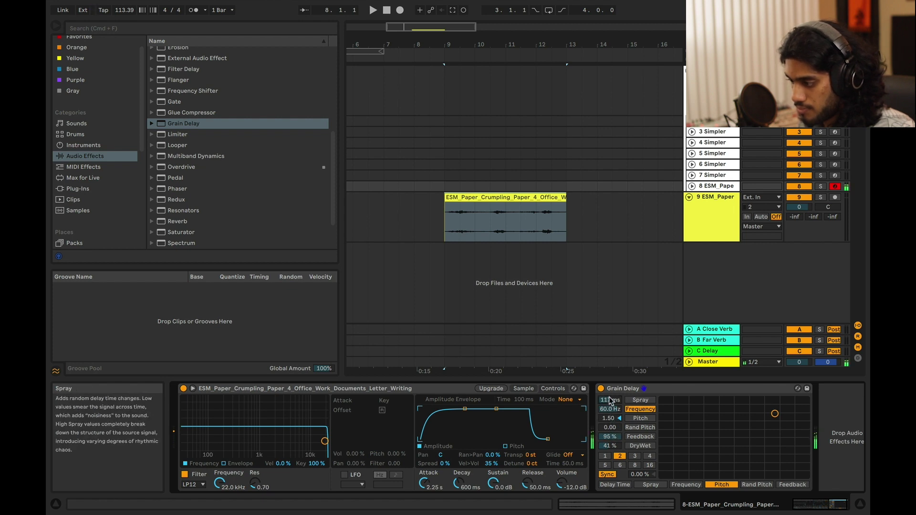
left_click_drag(610, 437, 610, 438)
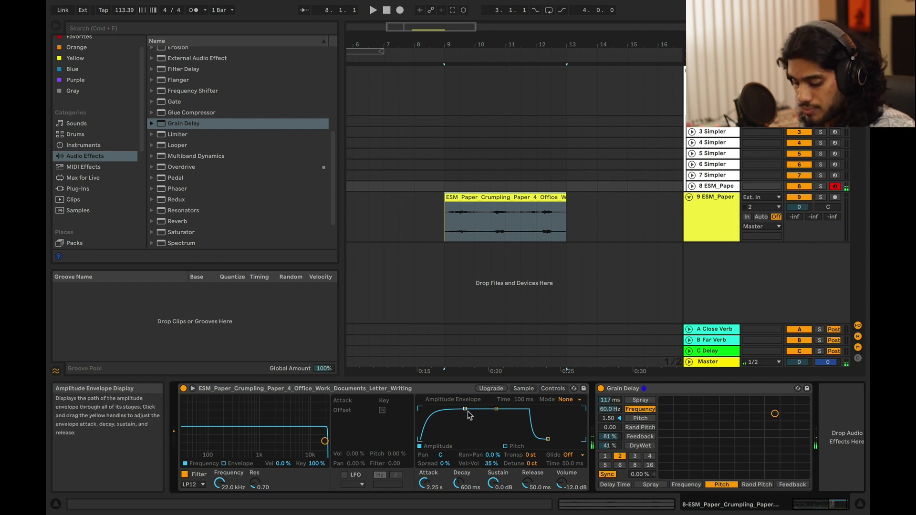
Lengthen the Simpler's amplitude attack to 8.14 s and play the sound in different keyboard octaves.
key("z")
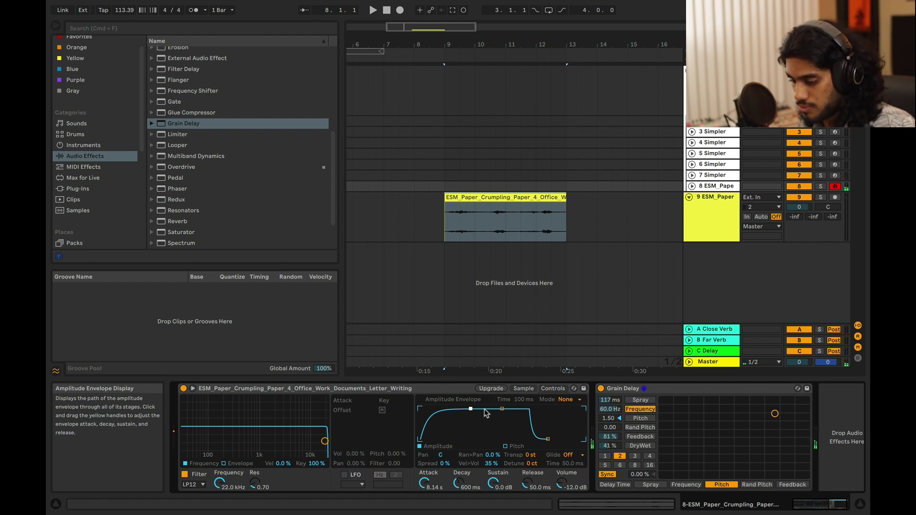
key("z")
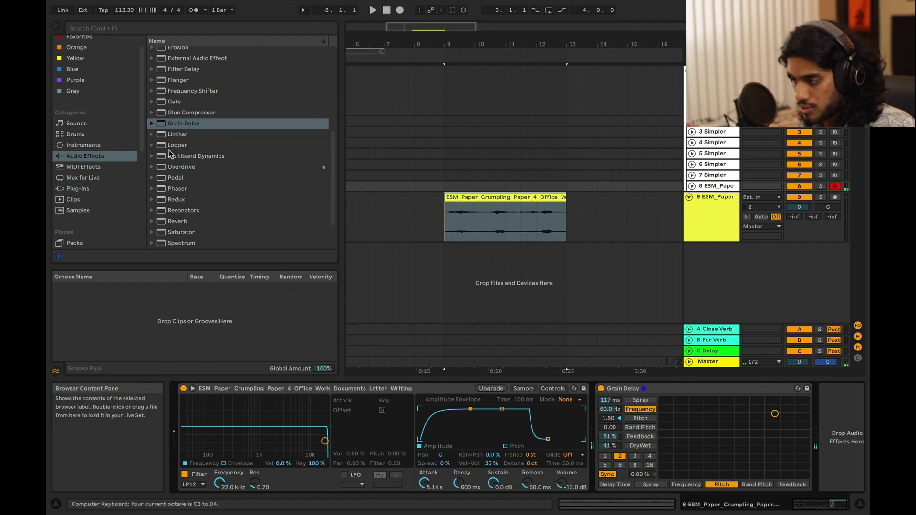
key("x")
Add Reverb after the Grain Delay on track 8 with a 4.76 s decay time and 57 % dry/wet.
scroll(194, 194, "down", 4)
left_click_drag(187, 178, 843, 432)
mouse_move(848, 475)
left_mouse_down()
mouse_move(847, 485)
mouse_move(843, 477)
left_mouse_up()
left_click_drag(602, 426, 610, 427)
left_click_drag(729, 477, 730, 462)
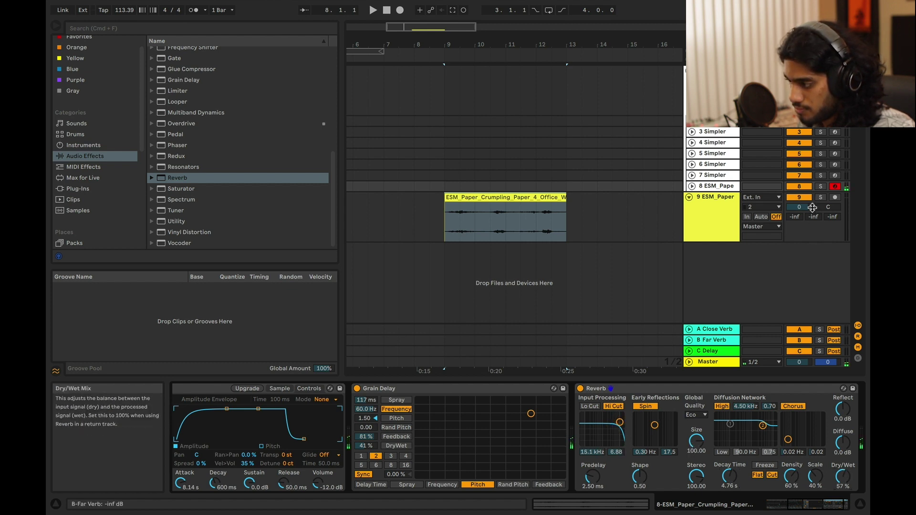
Raise the Simpler's volume to 0.57 dB and briefly play the arrangement from bar 9.
scroll(395, 457, "left", 1)
left_click_drag(342, 484, 343, 481)
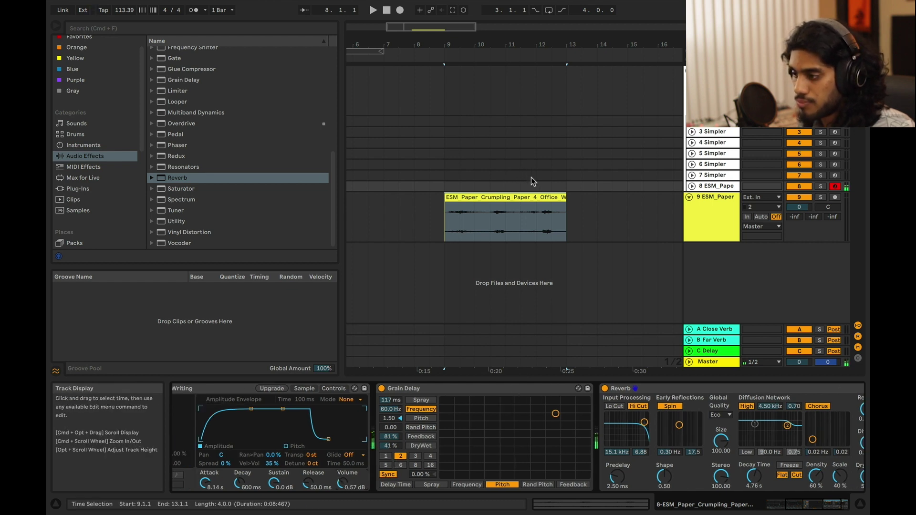
left_click_drag(431, 28, 457, 32)
key("z")
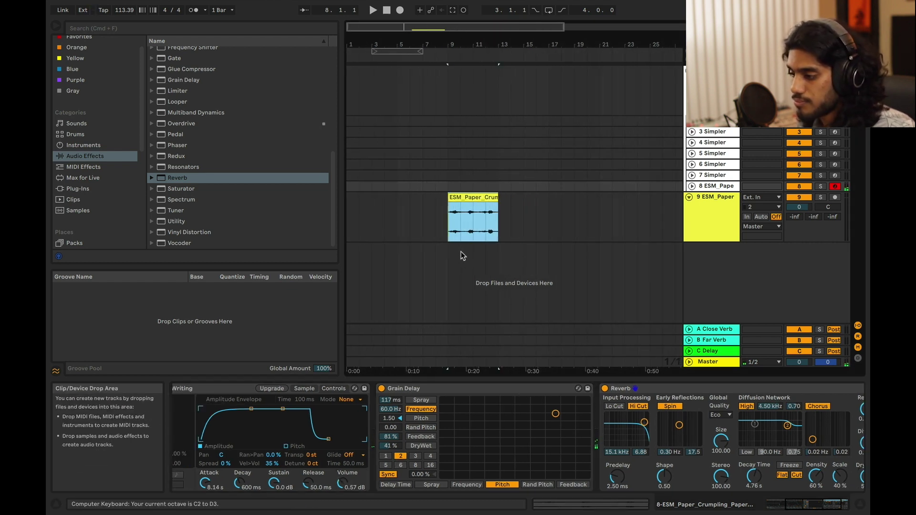
key("space")
Replace the empty Simpler on track 7 with the Max for Live instrument Granulator II_Version2.2.2.
left_click(713, 197)
left_click(716, 177)
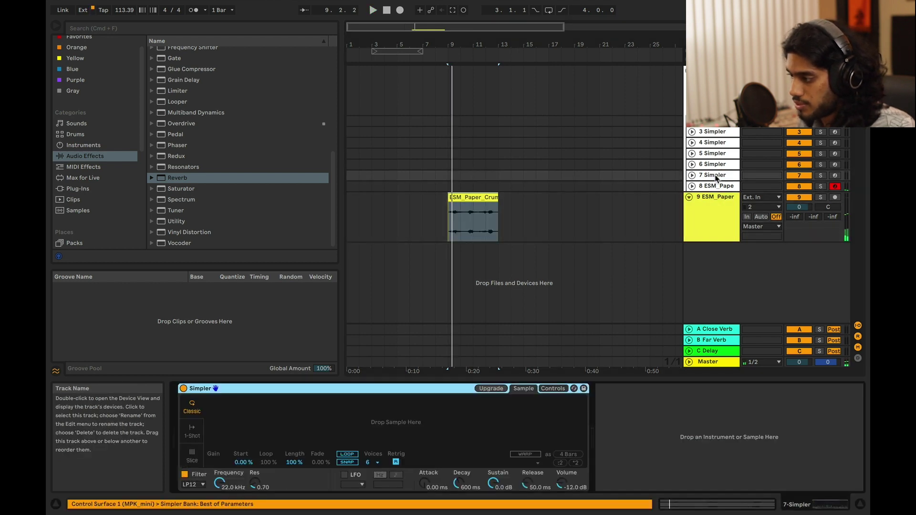
left_click(76, 134)
left_click(83, 144)
left_click(84, 136)
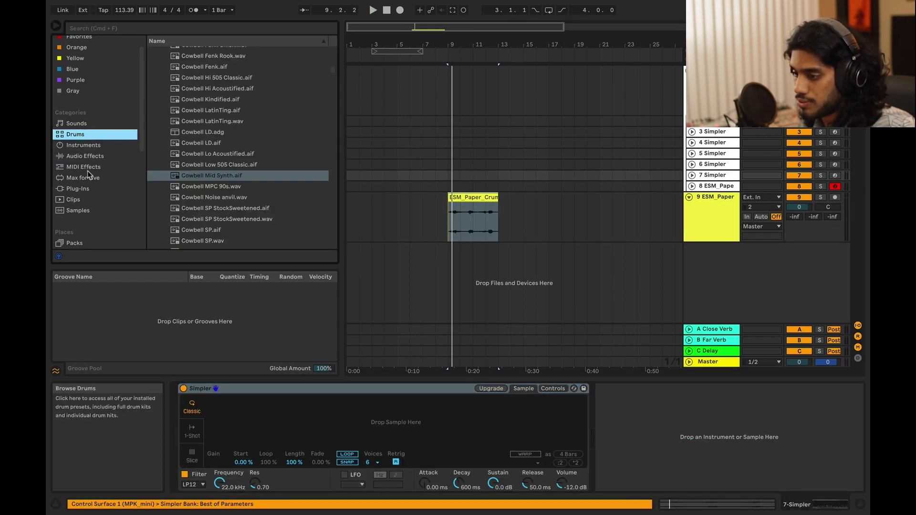
left_click(85, 177)
left_click(177, 192)
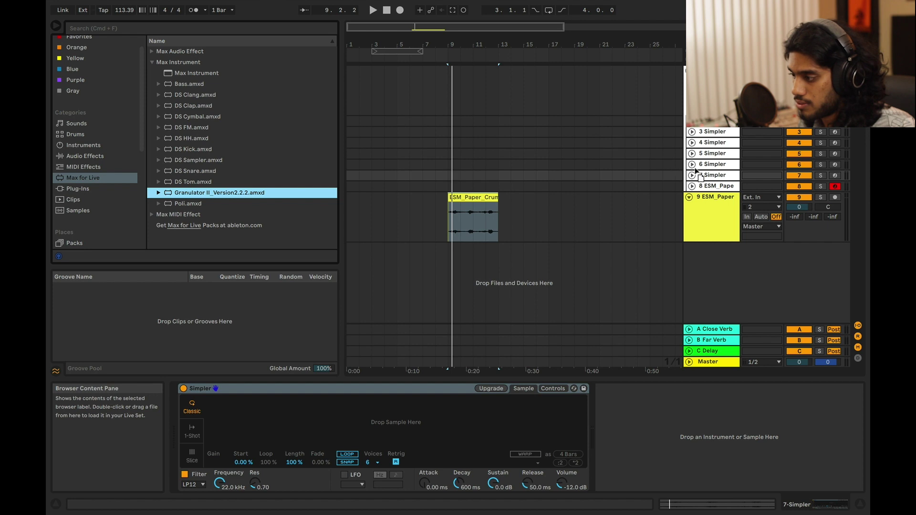
left_click_drag(708, 175, 709, 175)
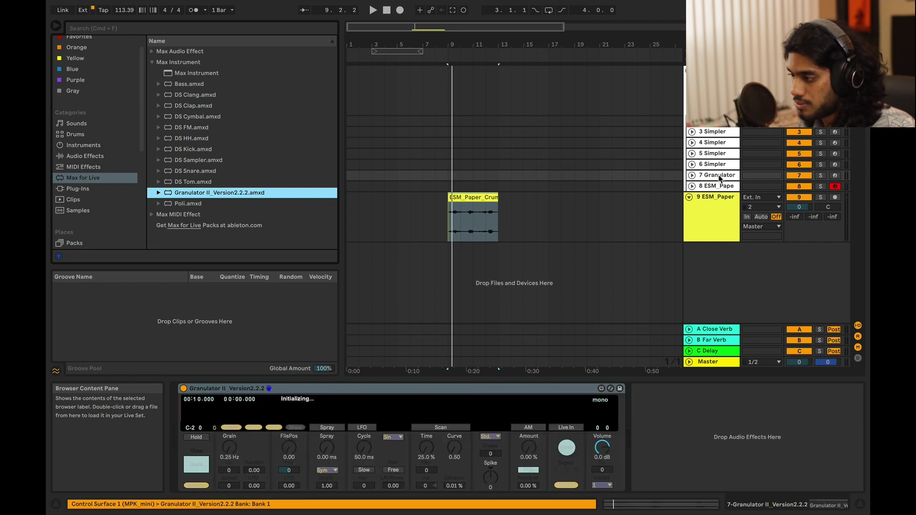
Load the stretched paper clip into the Granulator on track 7 and arm that track.
left_click(462, 197)
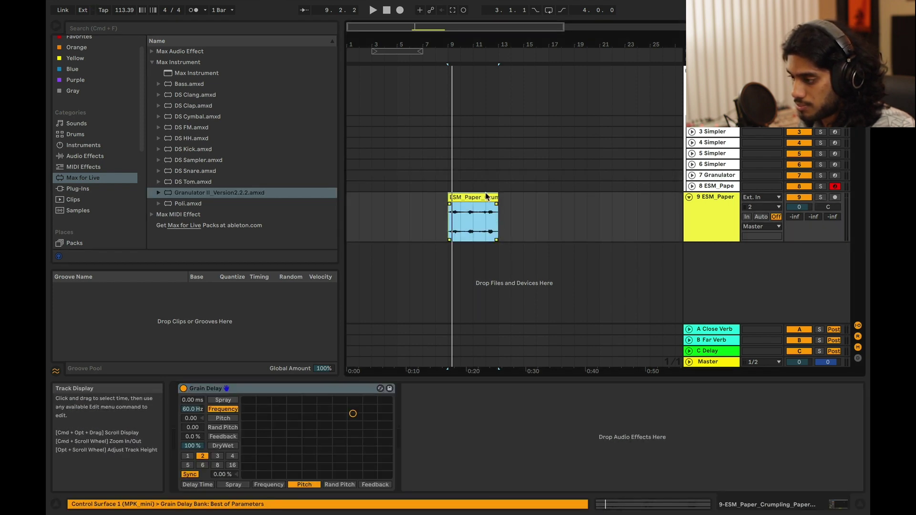
key("shift+Tab")
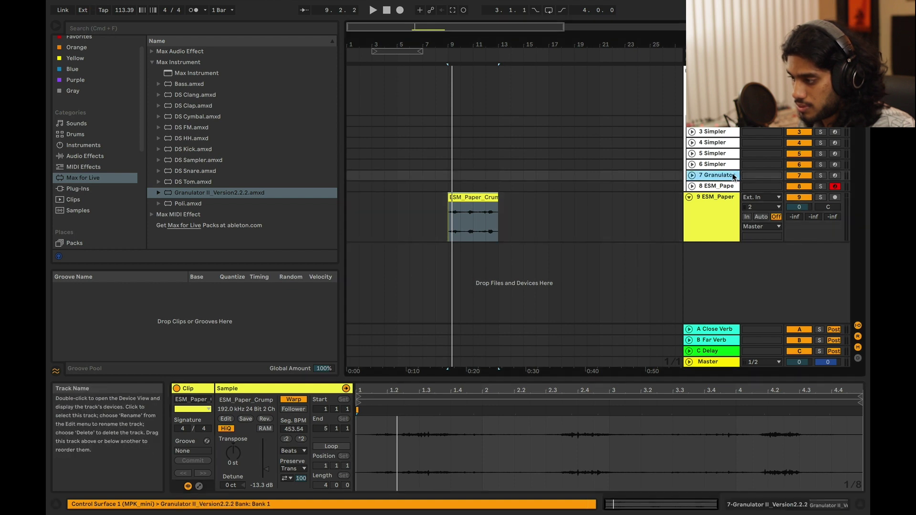
left_click(716, 175)
left_click_drag(488, 198, 411, 404)
left_click(835, 175)
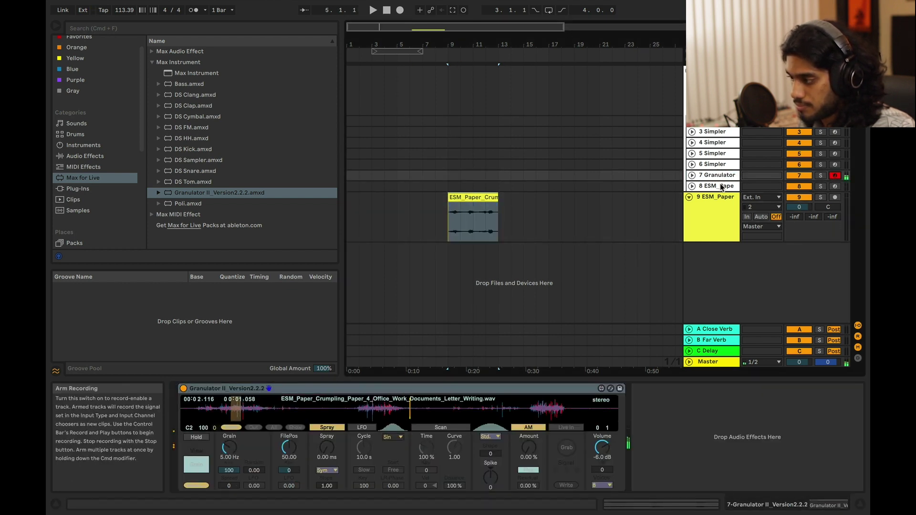
Play the Granulator while setting its grain to 7.46 Hz, file position to 72.44 and volume to -14 dB.
key("a")
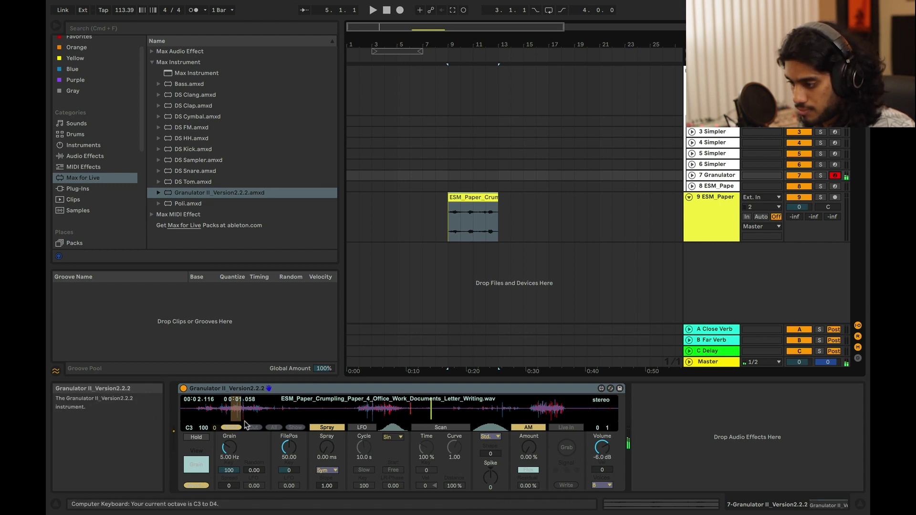
mouse_move(229, 447)
left_mouse_down()
mouse_move(229, 437)
mouse_move(229, 445)
left_mouse_up()
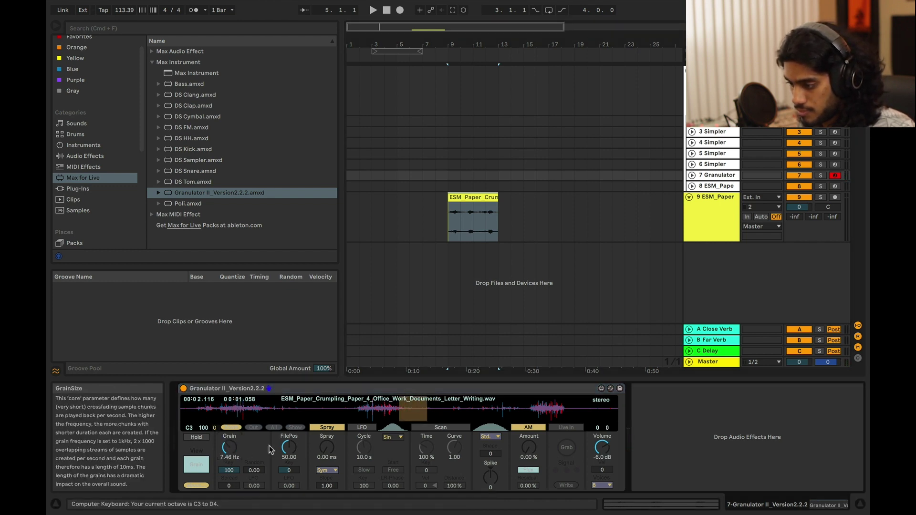
left_click_drag(288, 447, 289, 458)
key("a")
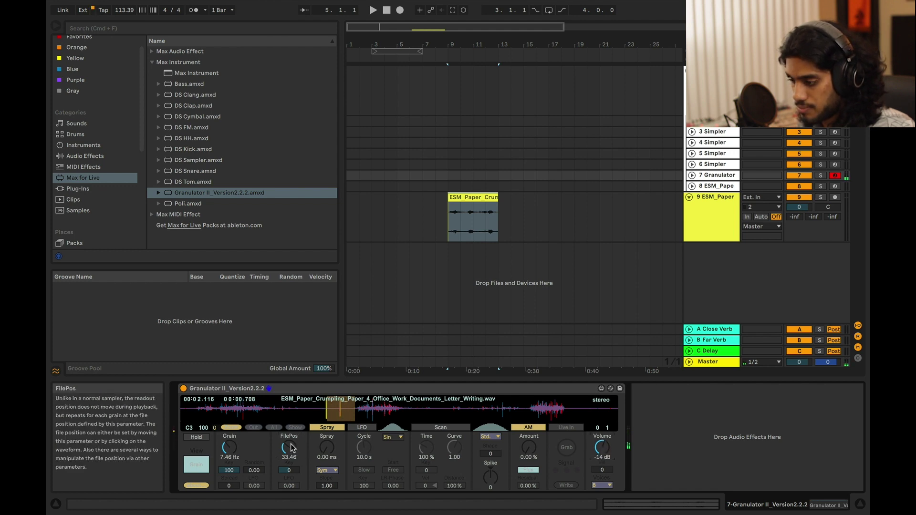
left_click_drag(289, 447, 289, 424)
Halve the paper clip's segment tempo twice to 113.39 BPM.
double_click(473, 197)
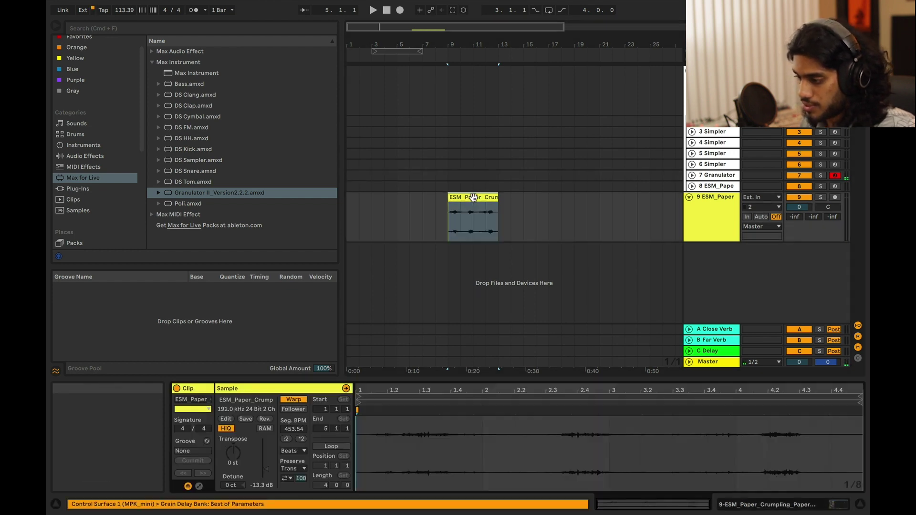
left_click(286, 439)
left_click(287, 439)
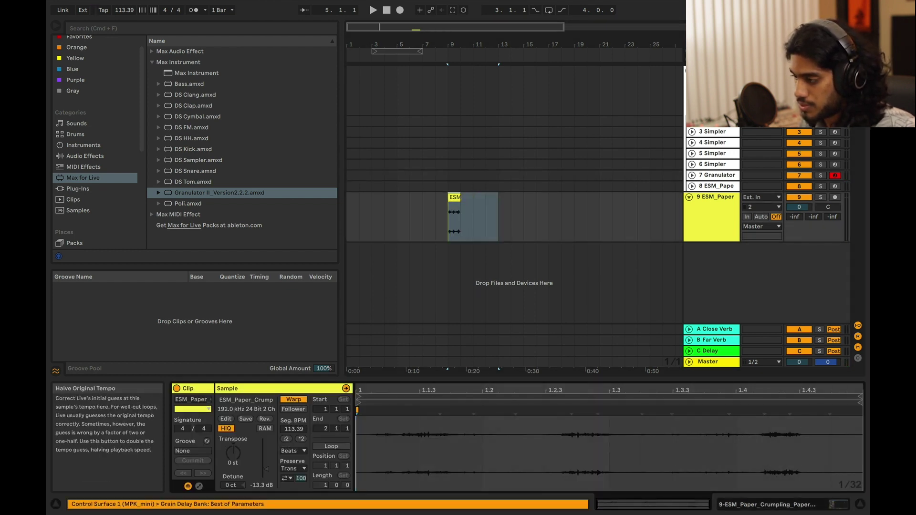
Load the shortened paper clip into the Granulator on track 7 again, selecting only the clip's own length.
double_click(714, 177)
left_click_drag(456, 197, 438, 409)
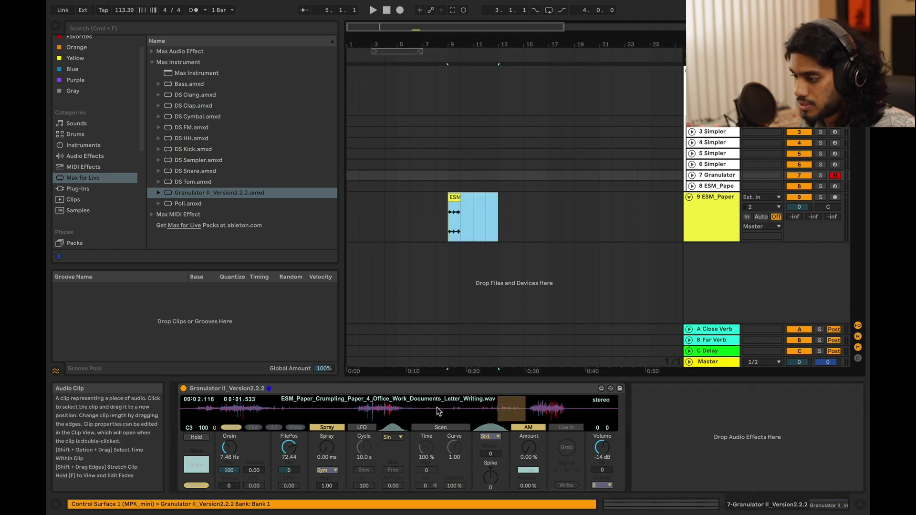
left_click(454, 195)
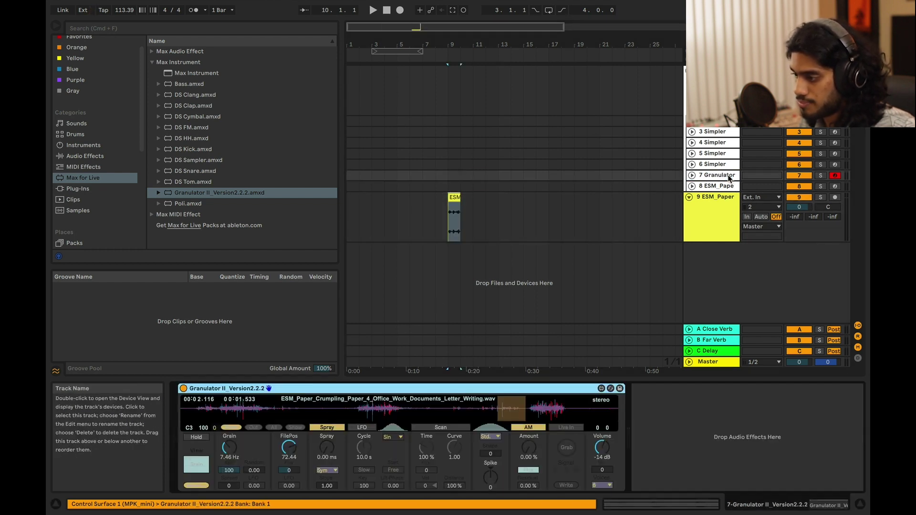
left_click_drag(454, 211, 455, 414)
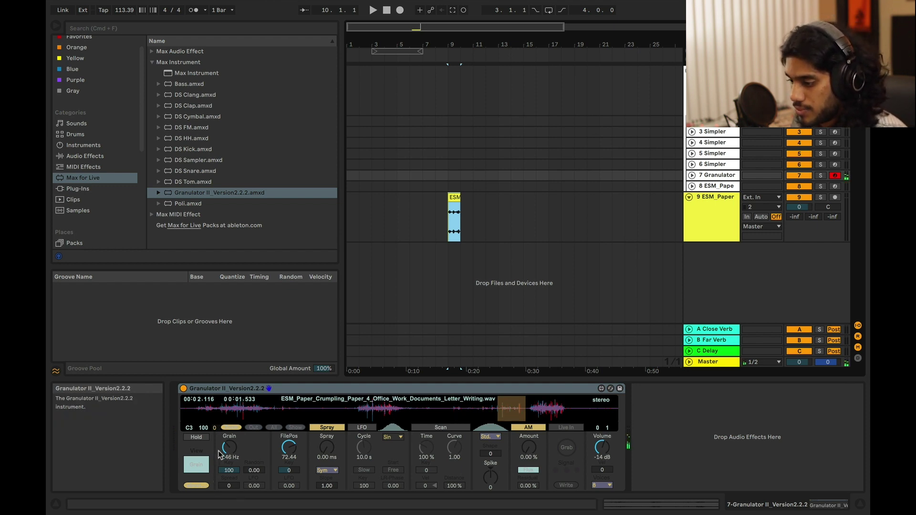
Play the Granulator with its spray set to 99.8 ms while sweeping the file position through the clip up to 100.00.
left_click_drag(290, 448, 290, 465)
left_click_drag(388, 411, 245, 411)
left_click_drag(292, 450, 291, 445)
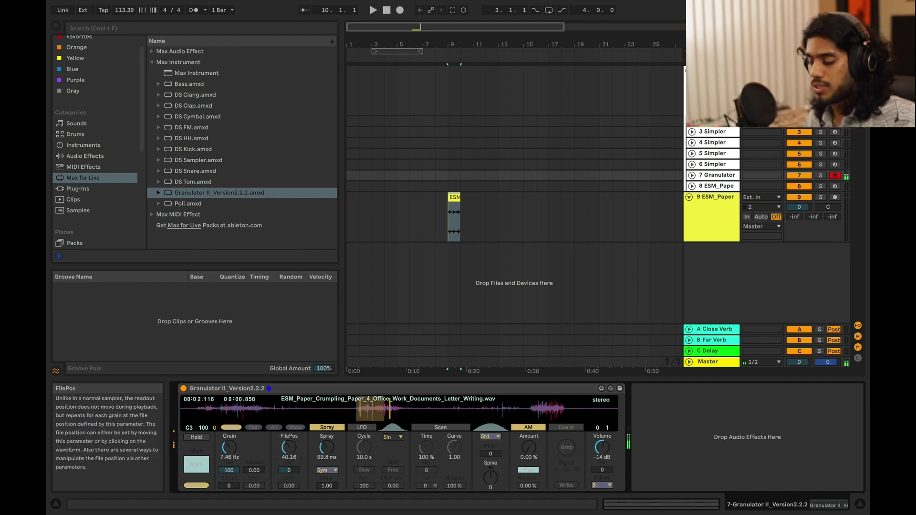
mouse_move(289, 448)
left_mouse_down()
mouse_move(289, 466)
mouse_move(290, 458)
left_mouse_up()
scroll(289, 449, "up", 20)
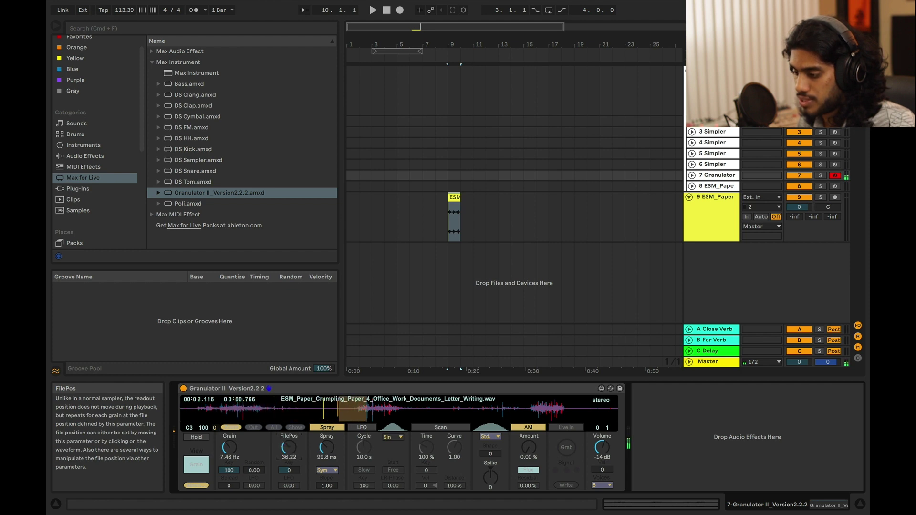
scroll(287, 444, "up", 20)
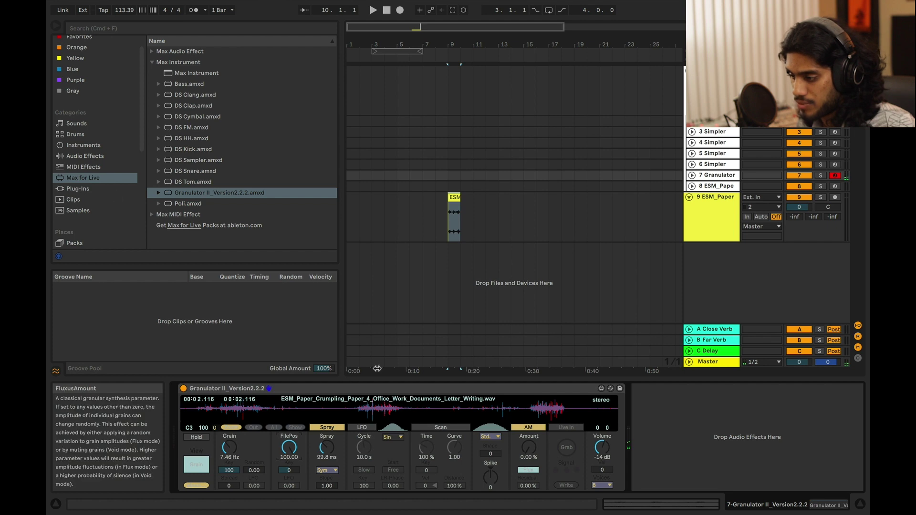
Add a Grain Delay after the Granulator on track 7 and play the Granulator with its file position moved to 83.98.
left_click(102, 156)
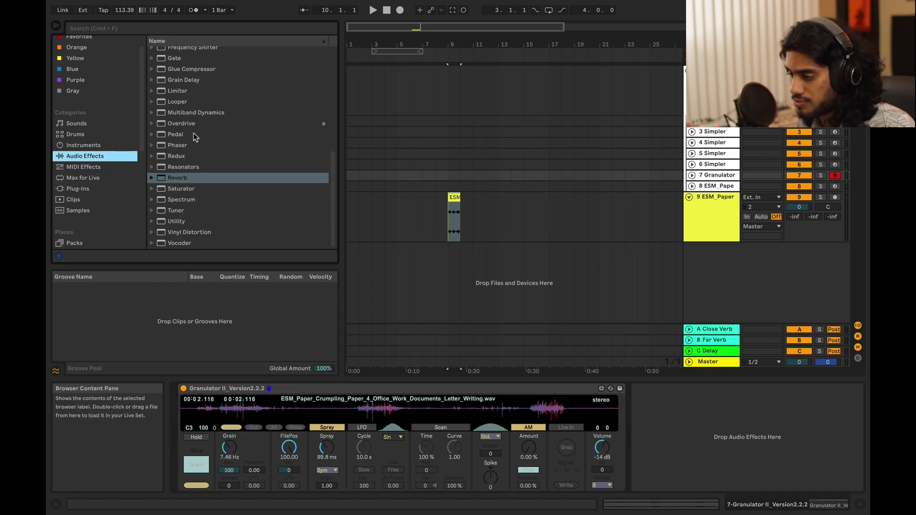
scroll(193, 138, "up", 5)
left_click_drag(187, 136, 760, 436)
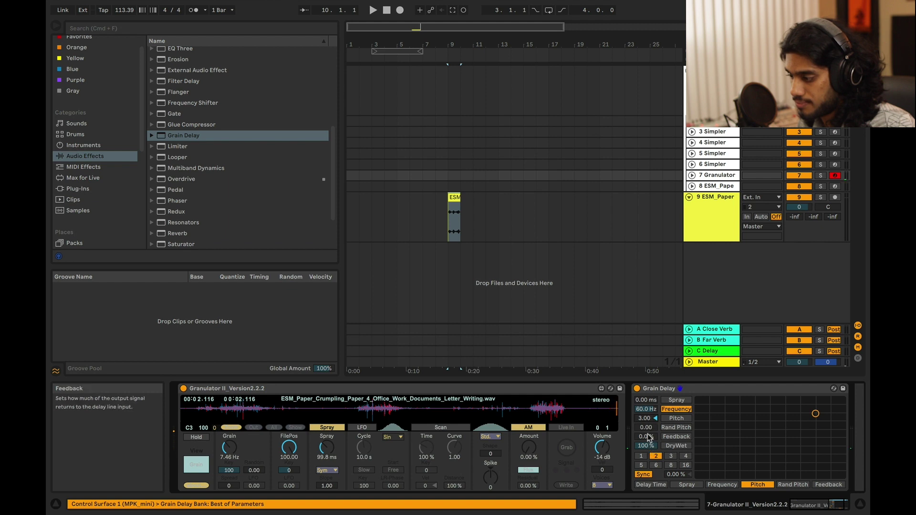
left_click_drag(567, 407, 552, 383)
key("z")
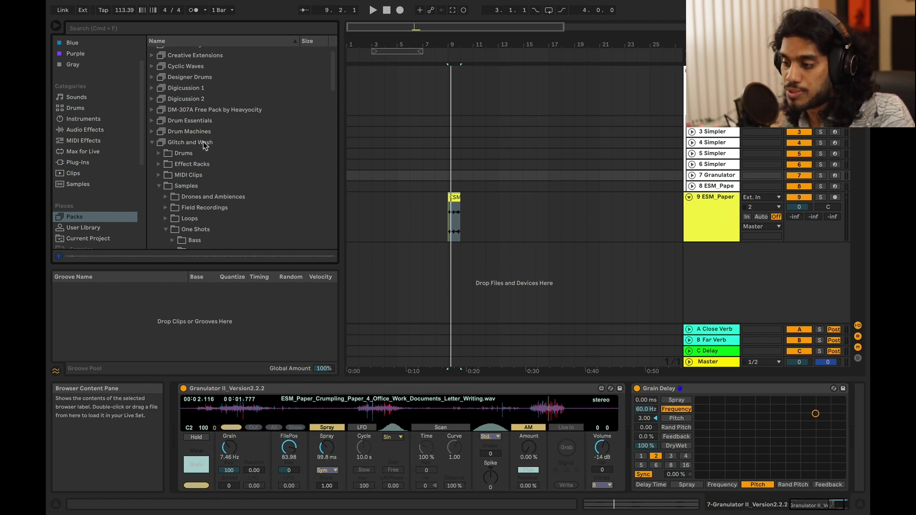
Browse the Misc Percussion one shots of the Glitch and Wash pack and preview a sample.
scroll(203, 146, "down", 10)
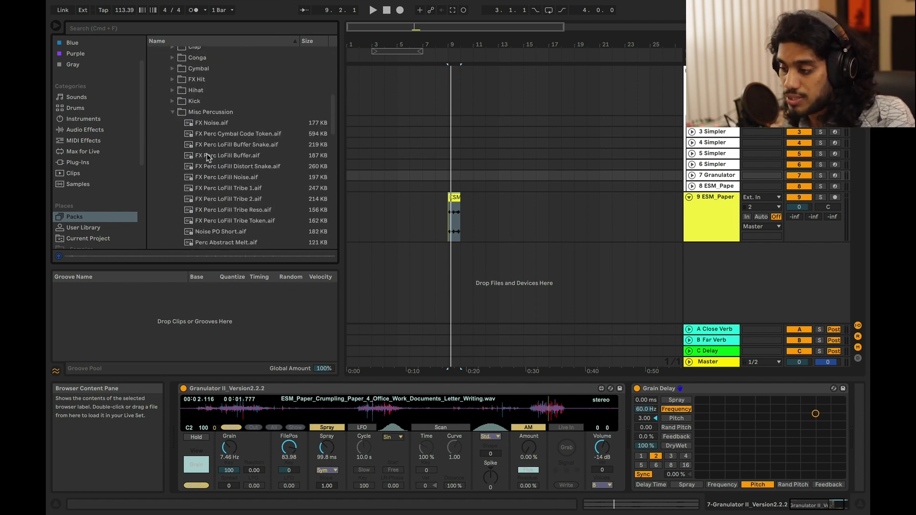
scroll(207, 153, "down", 2)
left_click(209, 155)
scroll(210, 157, "down", 4)
scroll(210, 164, "down", 5)
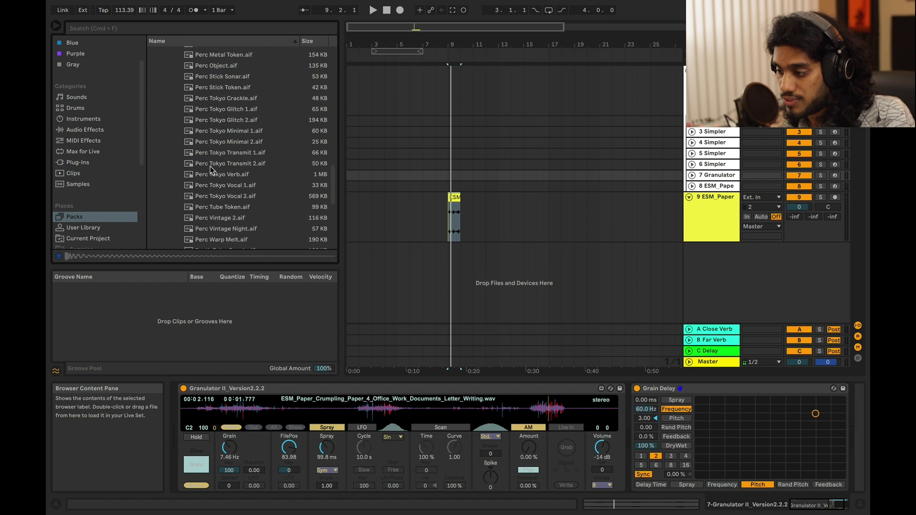
Audition the glitchy percussion samples between Perc Stick Token and Perc Tokyo Vocal 2 as sound references.
left_click(211, 153)
key("Up")
key("Up")
key("Up")
key("Up")
key("Up")
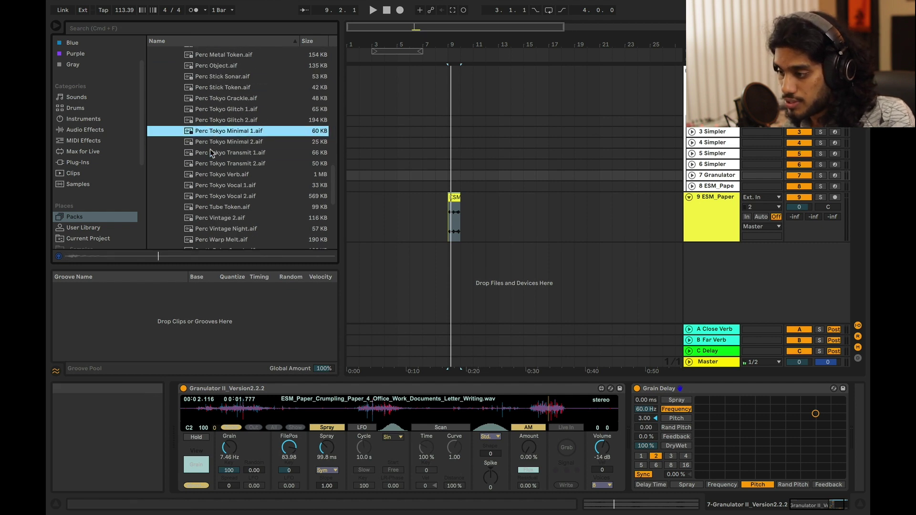
key("Up")
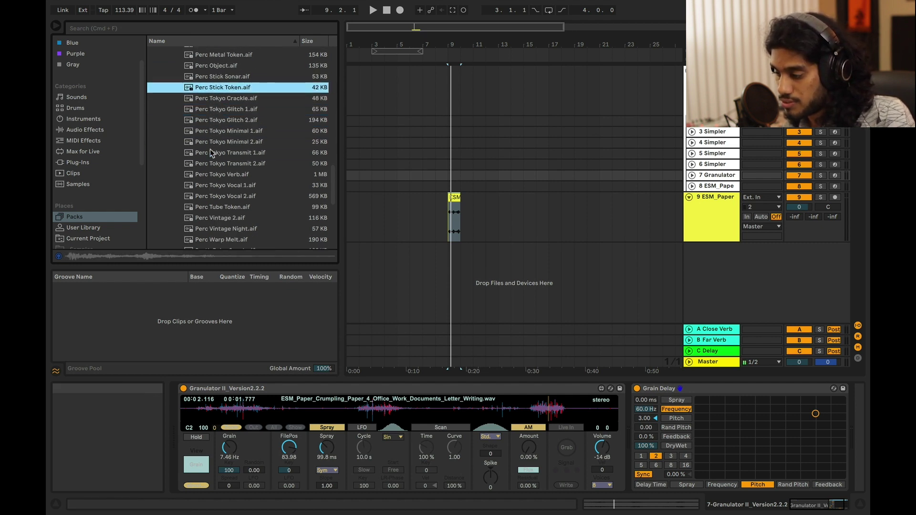
key("Down")
key("Down")
key("Down")
key("Down")
key("Down")
key("Down")
key("Down")
key("Down")
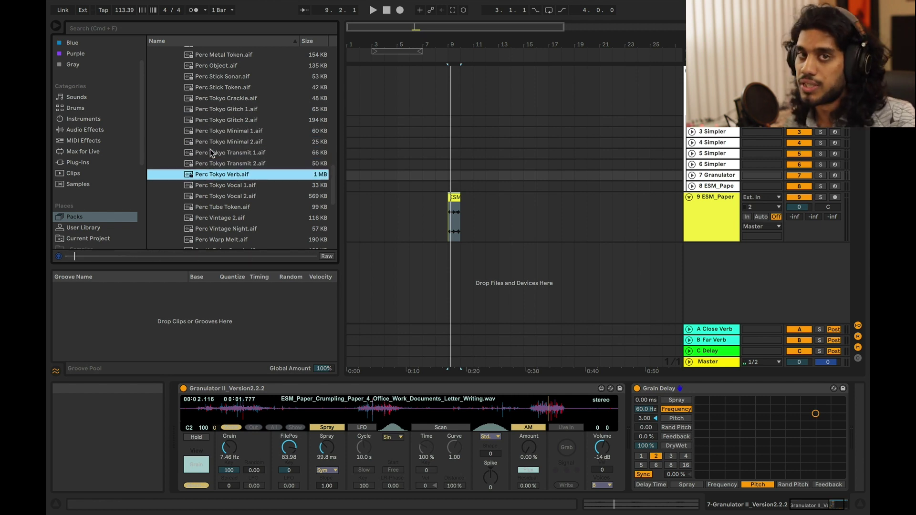
key("Down")
key("Down")
key("Down")
key("Down")
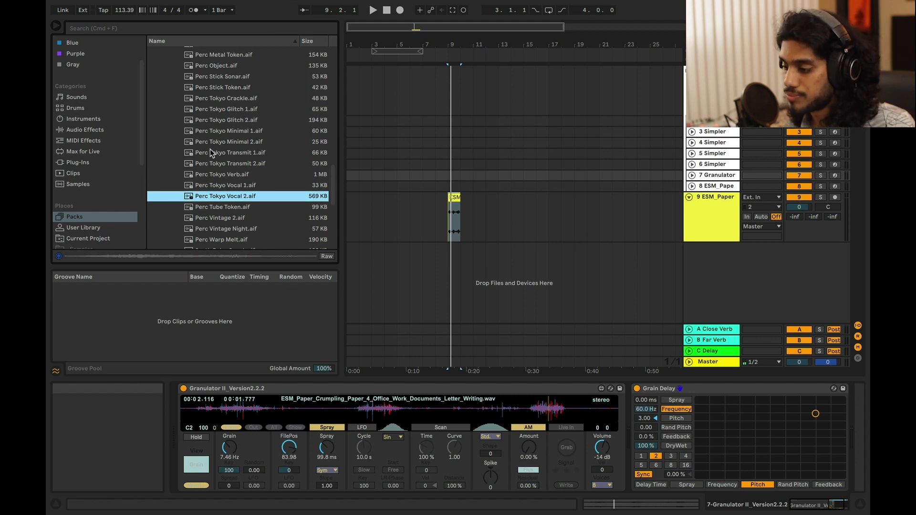